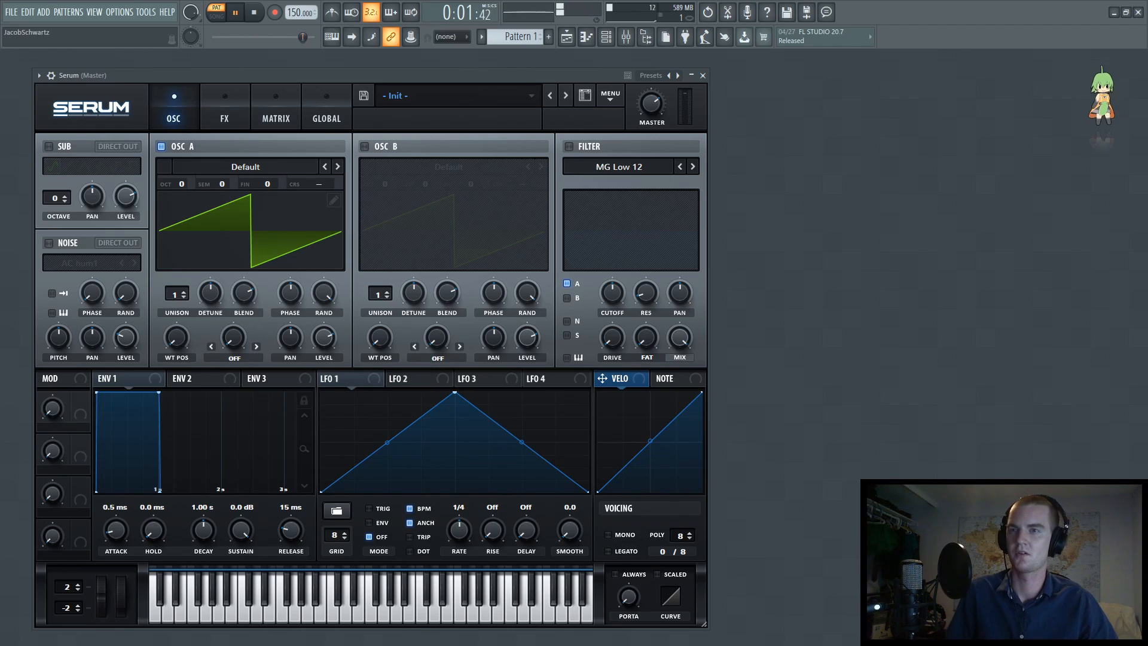
- Stop playback, load the Analog Basic Shapes wavetable into Osc A and set its wavetable position to 4
{"action": "key", "text": "space"}
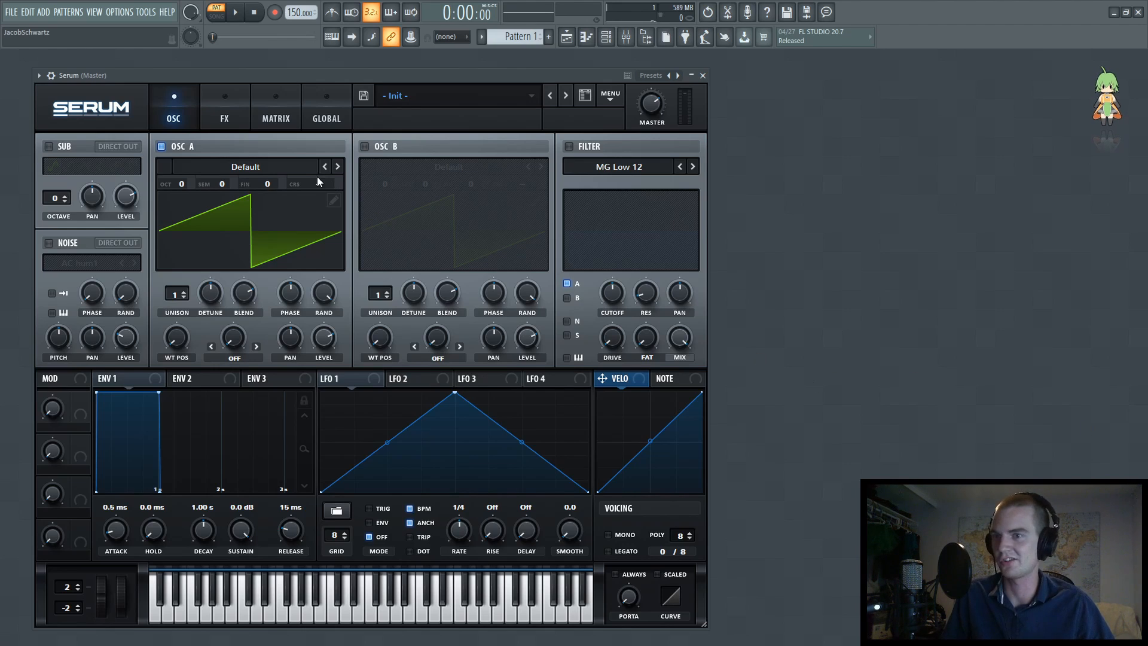
{"action": "left_click", "coordinate": [278, 165]}
{"action": "mouse_move", "coordinate": [209, 182]}
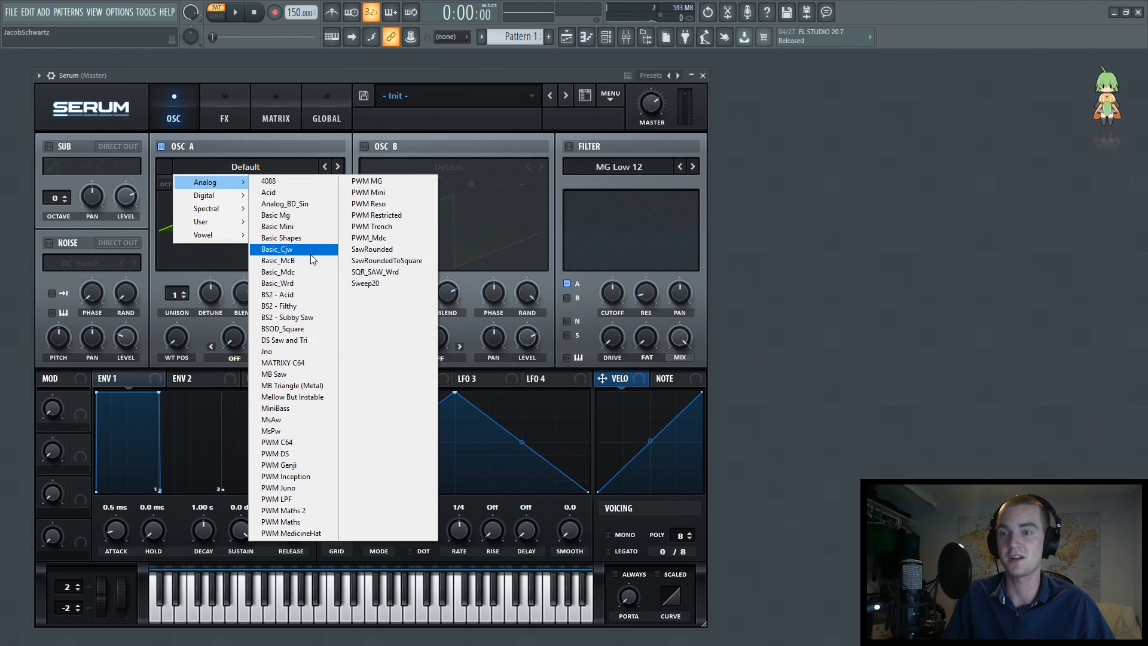
{"action": "left_click", "coordinate": [282, 237]}
{"action": "left_click_drag", "start_coordinate": [184, 355], "coordinate": [187, 292]}
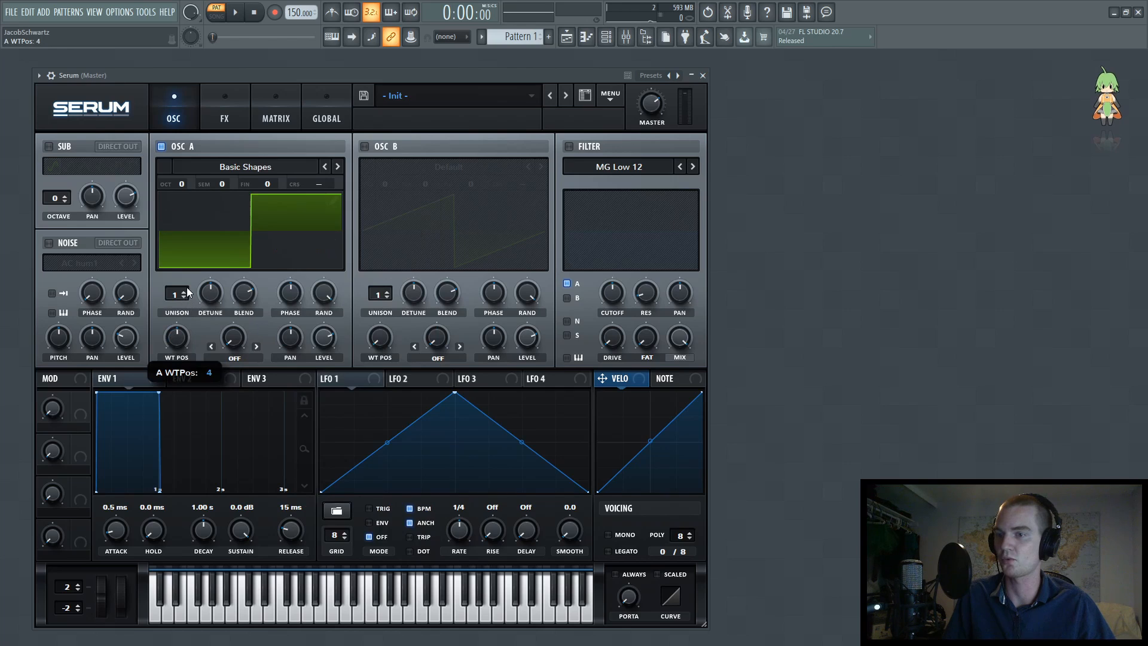
- Enable Osc B and load the Basic Shapes wavetable into it
{"action": "left_click", "coordinate": [364, 147]}
{"action": "left_click", "coordinate": [541, 167]}
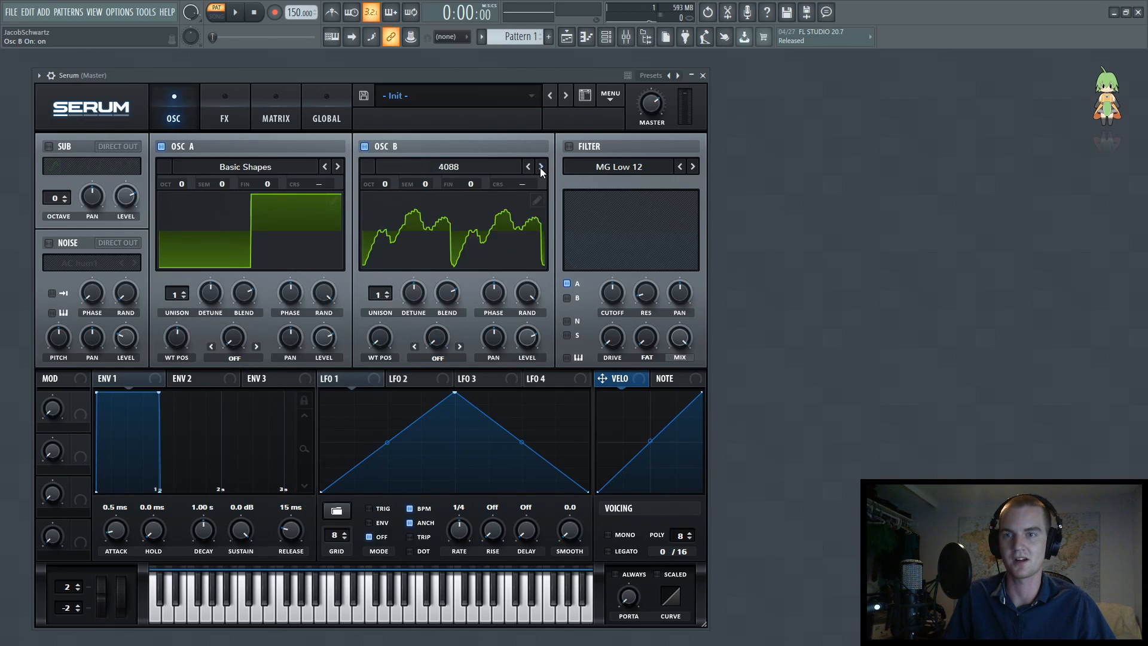
{"action": "left_click", "coordinate": [540, 167]}
{"action": "left_click", "coordinate": [541, 166]}
{"action": "left_click", "coordinate": [540, 167]}
{"action": "left_click", "coordinate": [529, 167]}
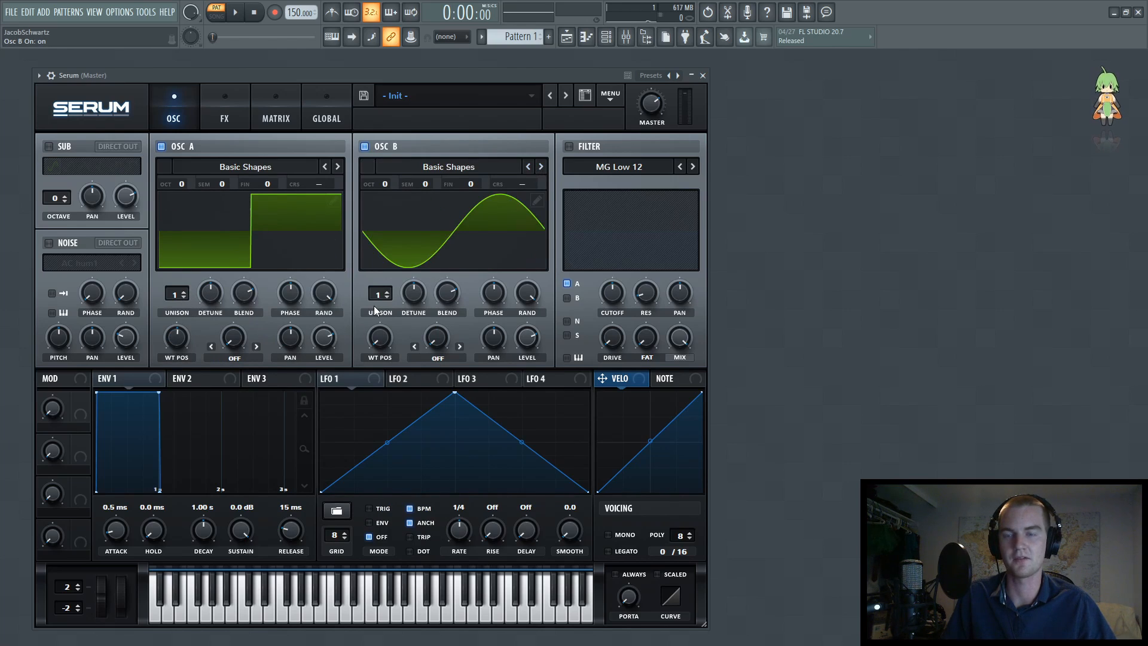
- Set Osc B to octave +2, level 0%, 16 unison voices and 0% random phase
{"action": "left_click_drag", "start_coordinate": [385, 180], "coordinate": [390, 151]}
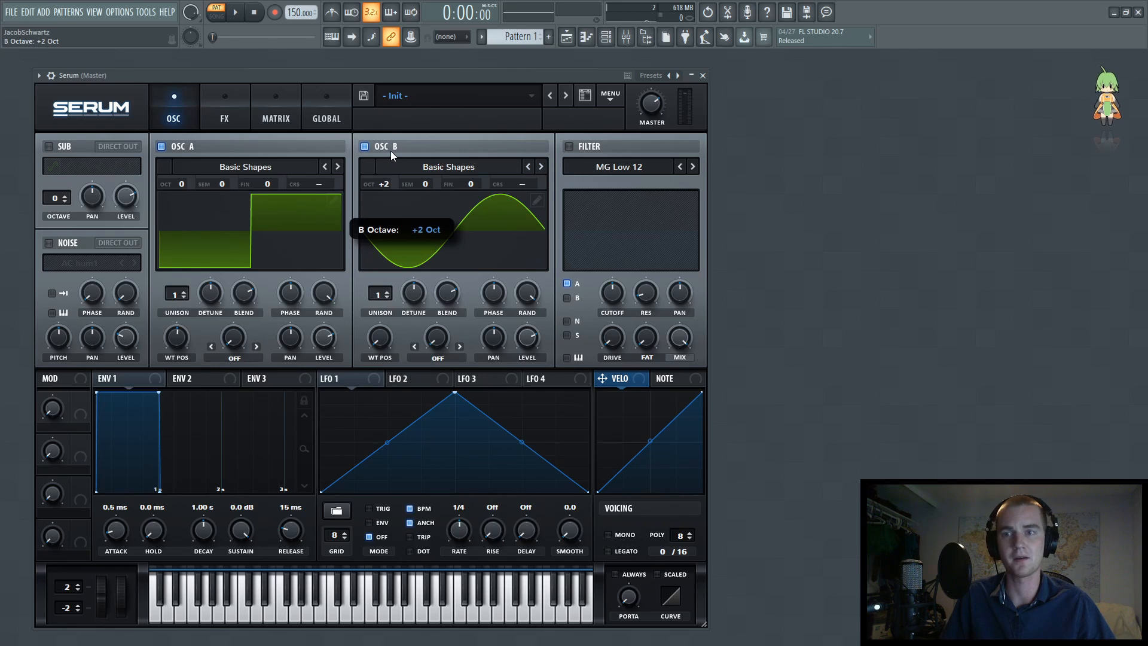
{"action": "mouse_move", "coordinate": [528, 340]}
{"action": "left_click_drag", "start_coordinate": [534, 417], "coordinate": [529, 454]}
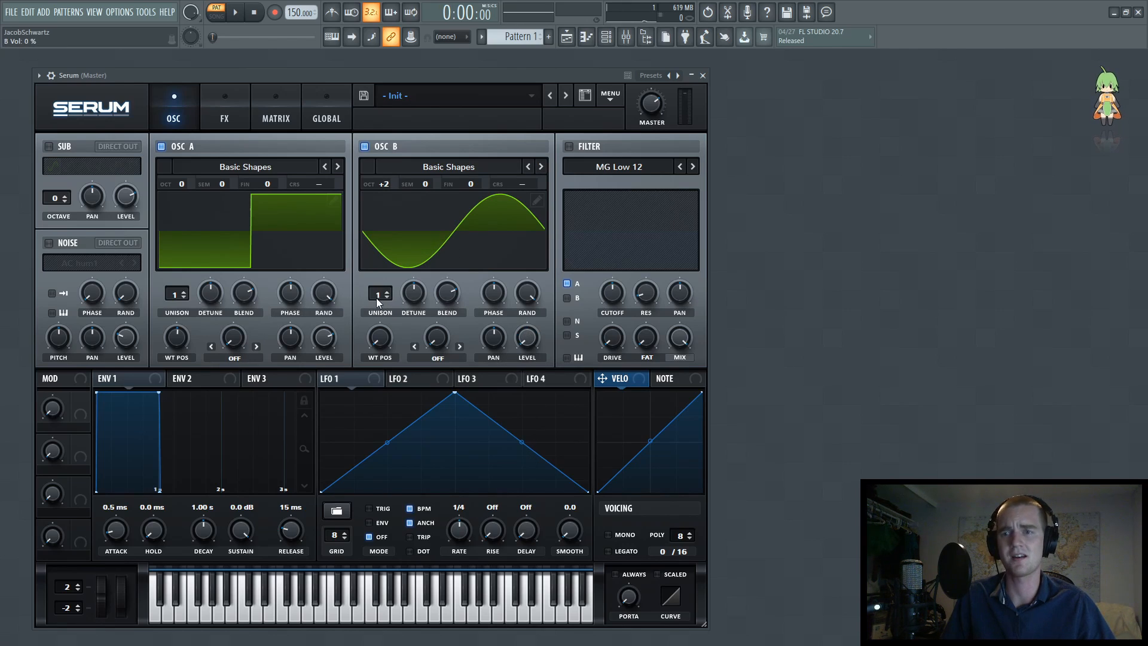
{"action": "left_click_drag", "start_coordinate": [378, 294], "coordinate": [416, 102]}
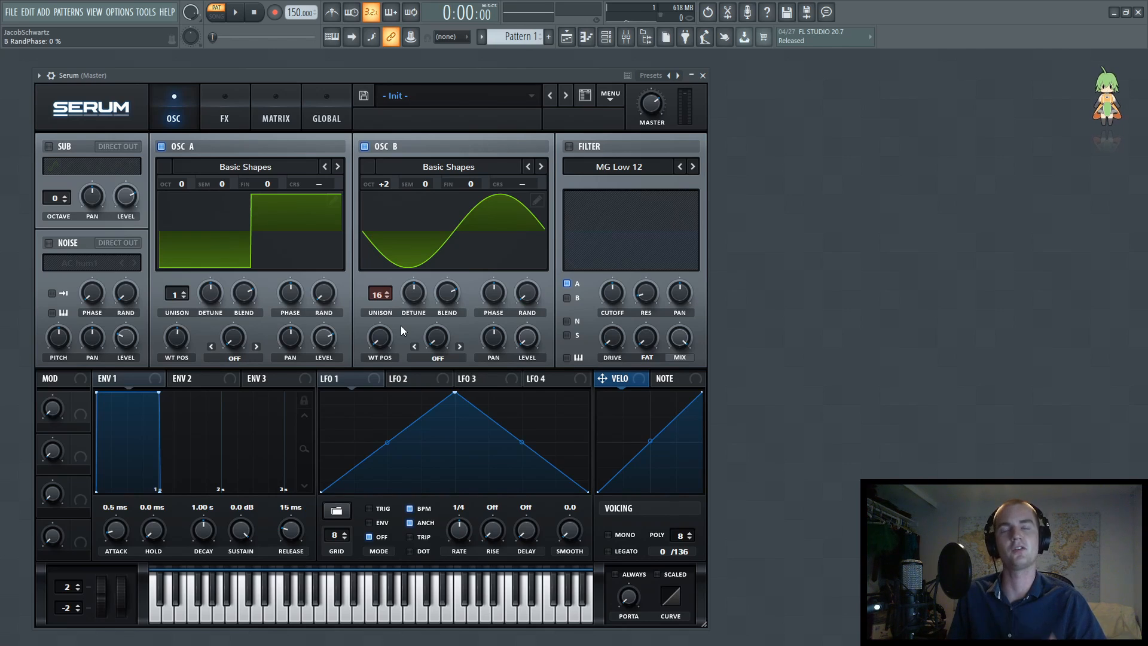
- Set Osc A's warp mode to FM (from B) with a warp amount of 40%
{"action": "left_click", "coordinate": [233, 356]}
{"action": "left_click", "coordinate": [253, 304]}
{"action": "left_click_drag", "start_coordinate": [239, 343], "coordinate": [243, 297]}
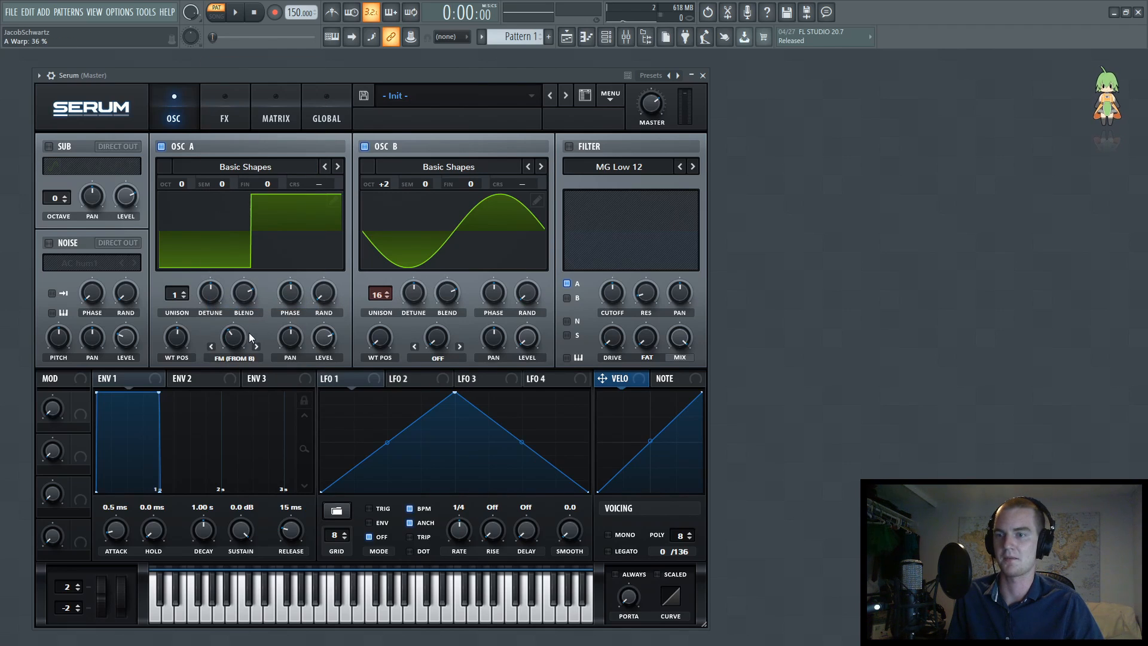
{"action": "left_click_drag", "start_coordinate": [228, 340], "coordinate": [230, 337]}
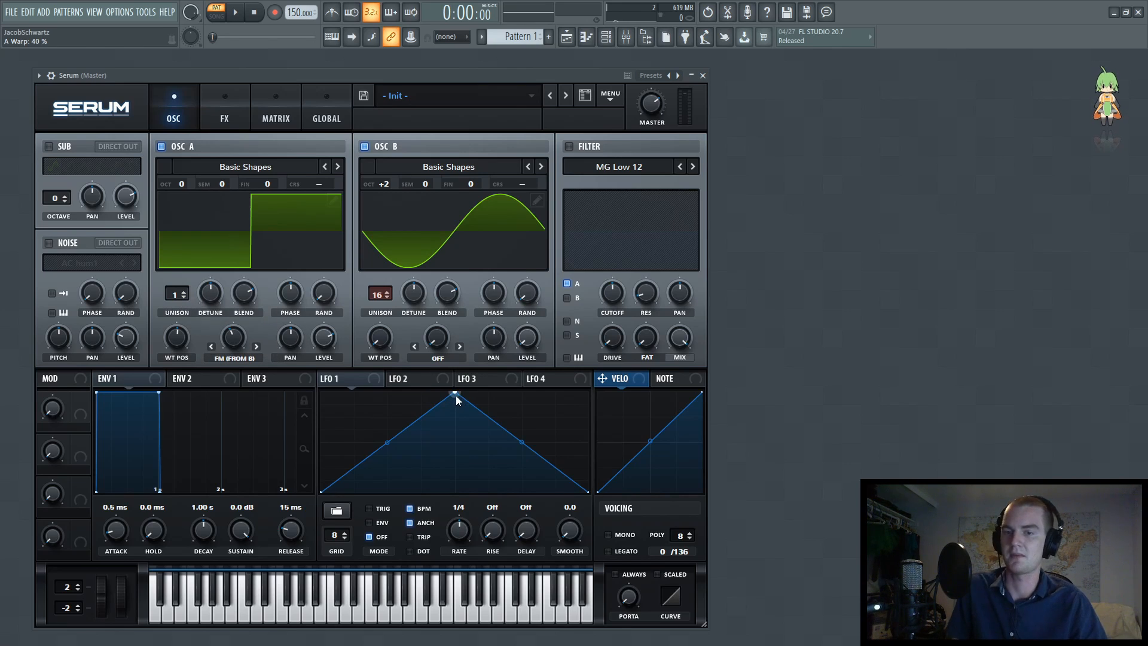
- Reshape LFO 1 to an early peak with a concave decay, and set its rate to bar in Trig mode
{"action": "left_click_drag", "start_coordinate": [454, 392], "coordinate": [355, 369]}
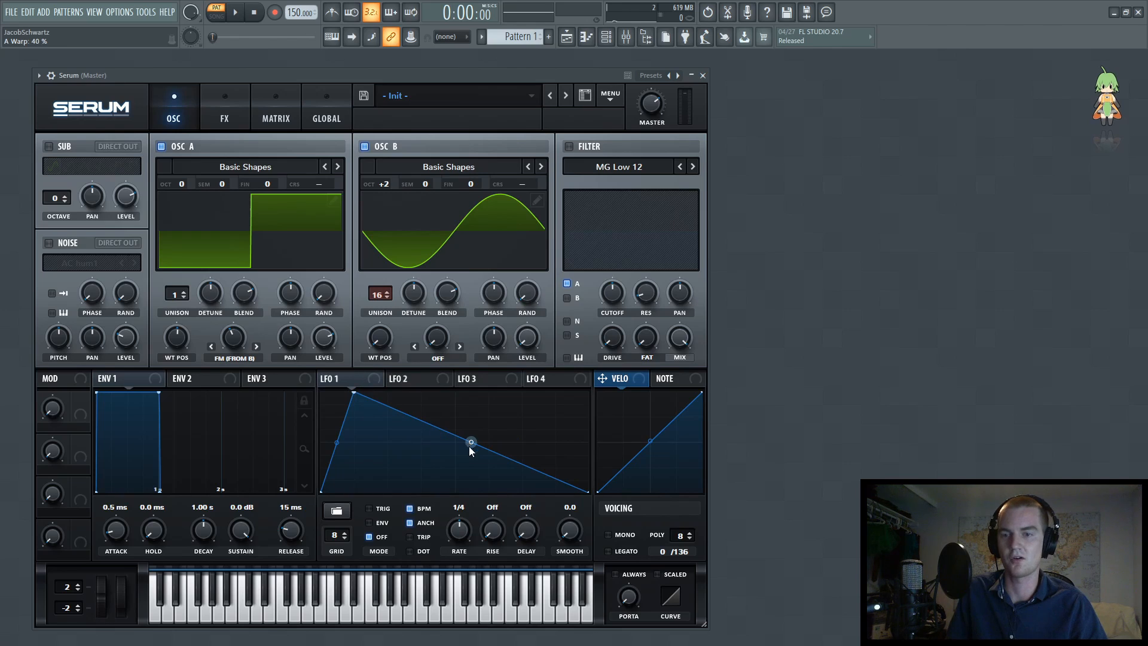
{"action": "left_click_drag", "start_coordinate": [473, 443], "coordinate": [466, 447]}
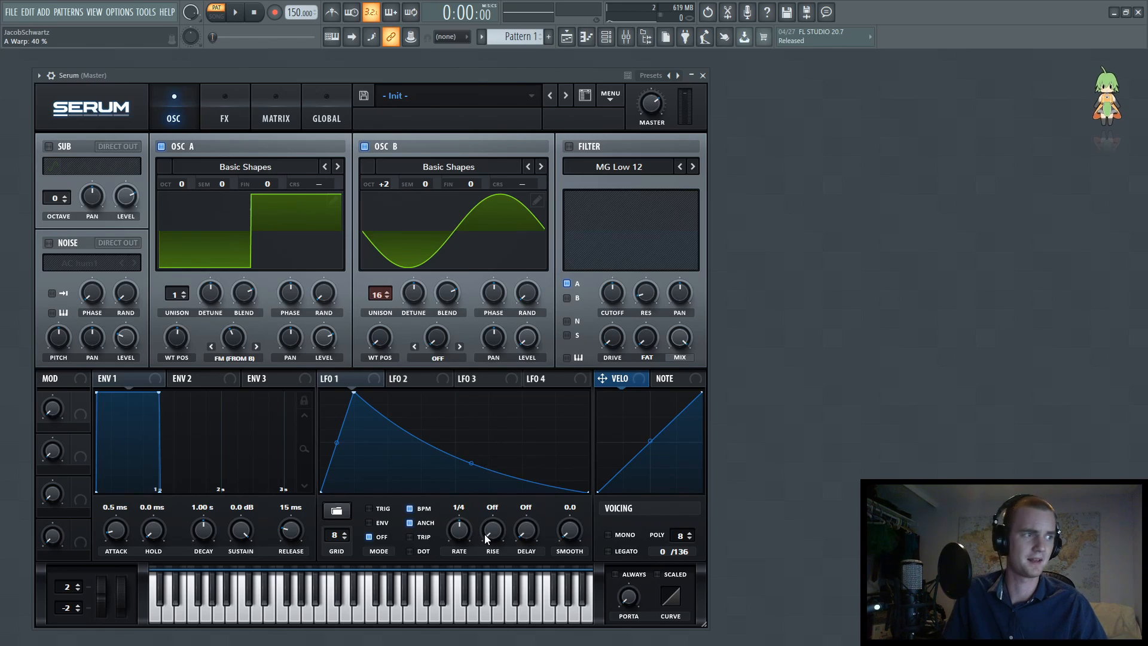
{"action": "left_click_drag", "start_coordinate": [464, 534], "coordinate": [463, 551]}
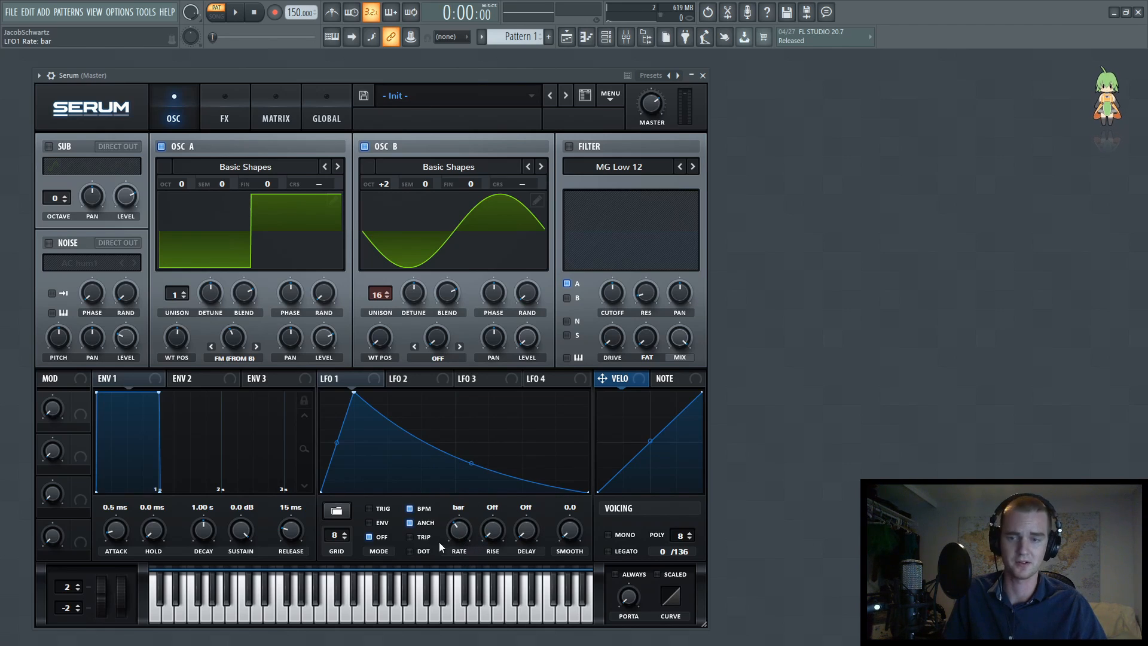
{"action": "left_click", "coordinate": [368, 508]}
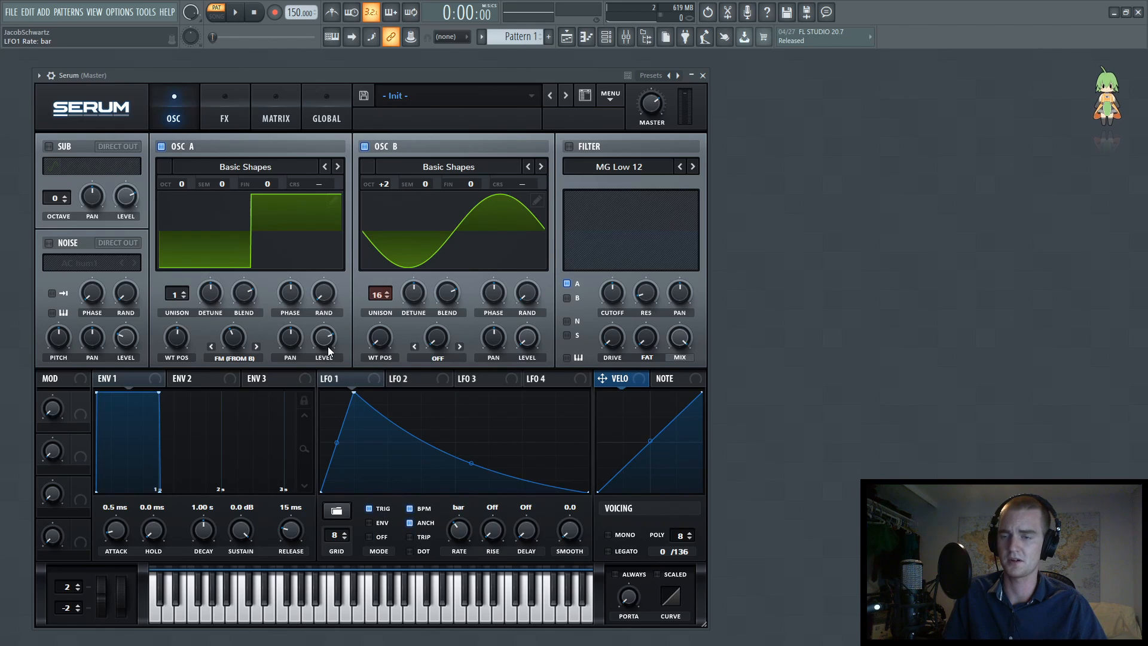
- Modulate Osc A's level with LFO 1 from a base of 0%, and add a small LFO 1 modulation to its FM warp
{"action": "left_click_drag", "start_coordinate": [324, 379], "coordinate": [323, 339]}
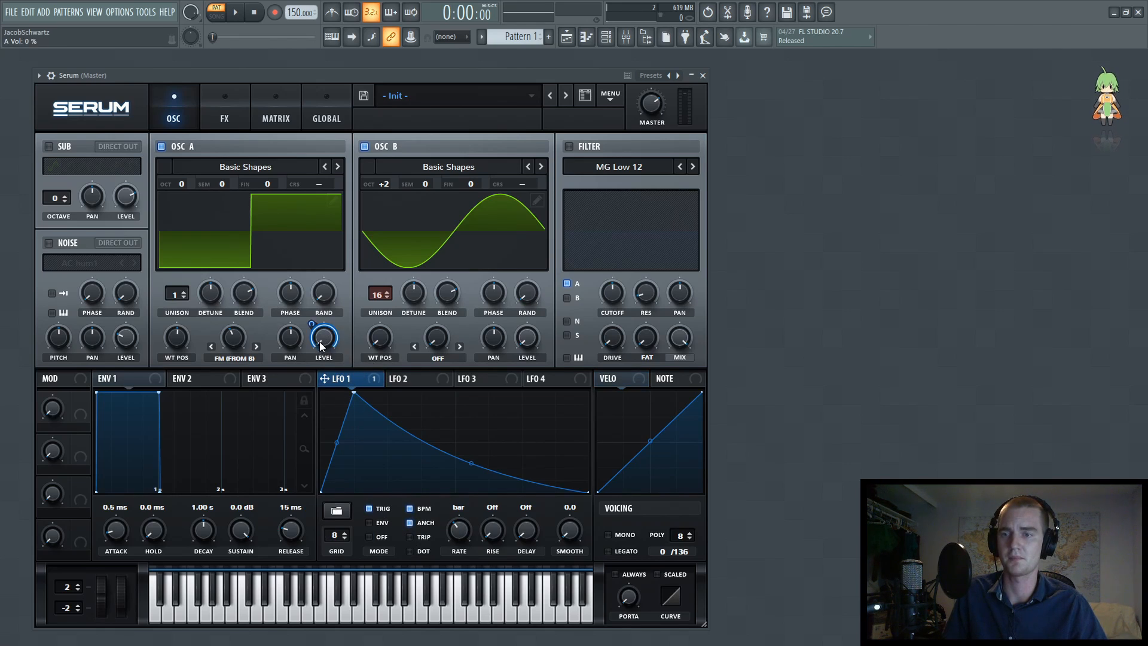
{"action": "left_click_drag", "start_coordinate": [325, 378], "coordinate": [220, 356]}
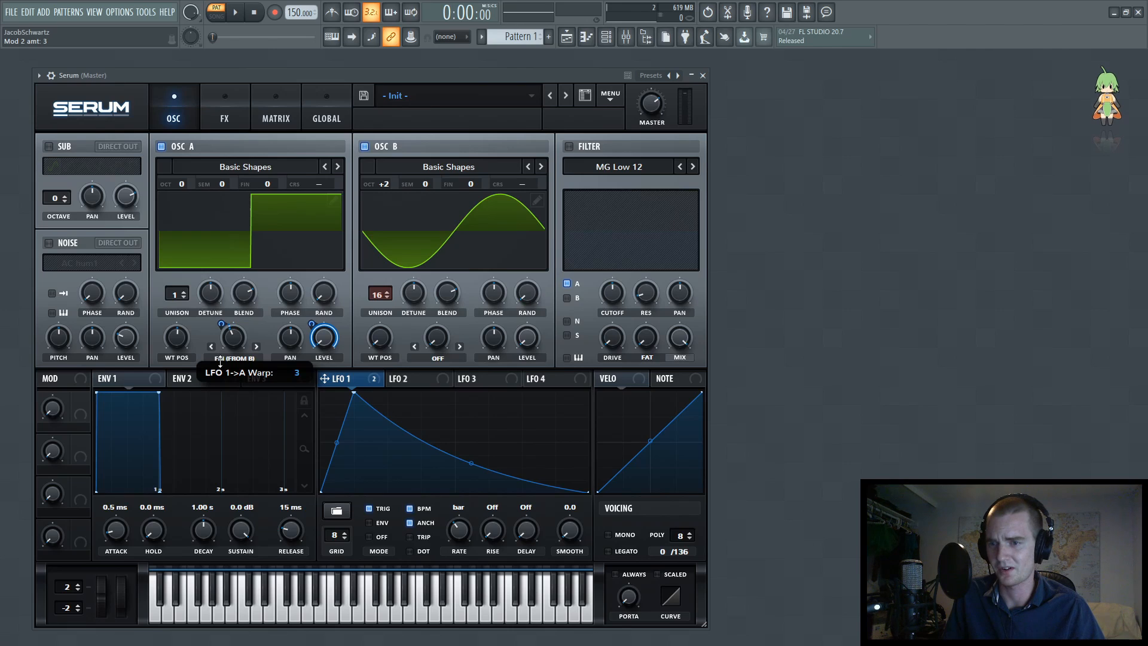
{"action": "left_click_drag", "start_coordinate": [220, 361], "coordinate": [221, 366]}
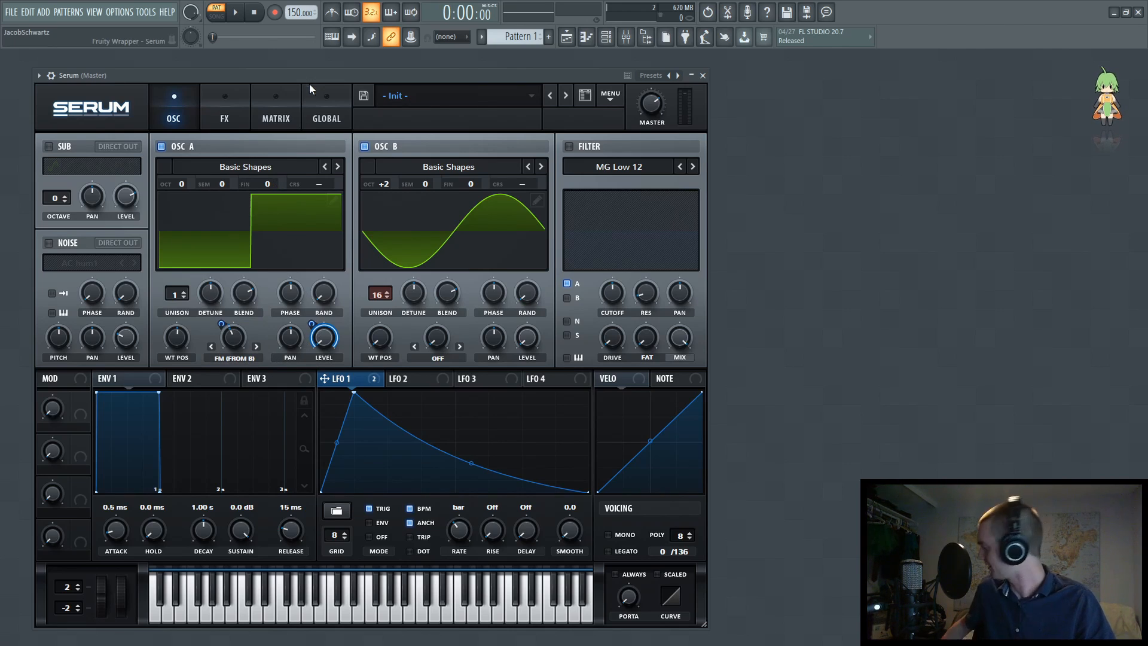
- Enable the filter as MG Low 18, lower the cutoff to 8 Hz and modulate the cutoff with LFO 1
{"action": "left_click", "coordinate": [582, 149]}
{"action": "left_click", "coordinate": [693, 167]}
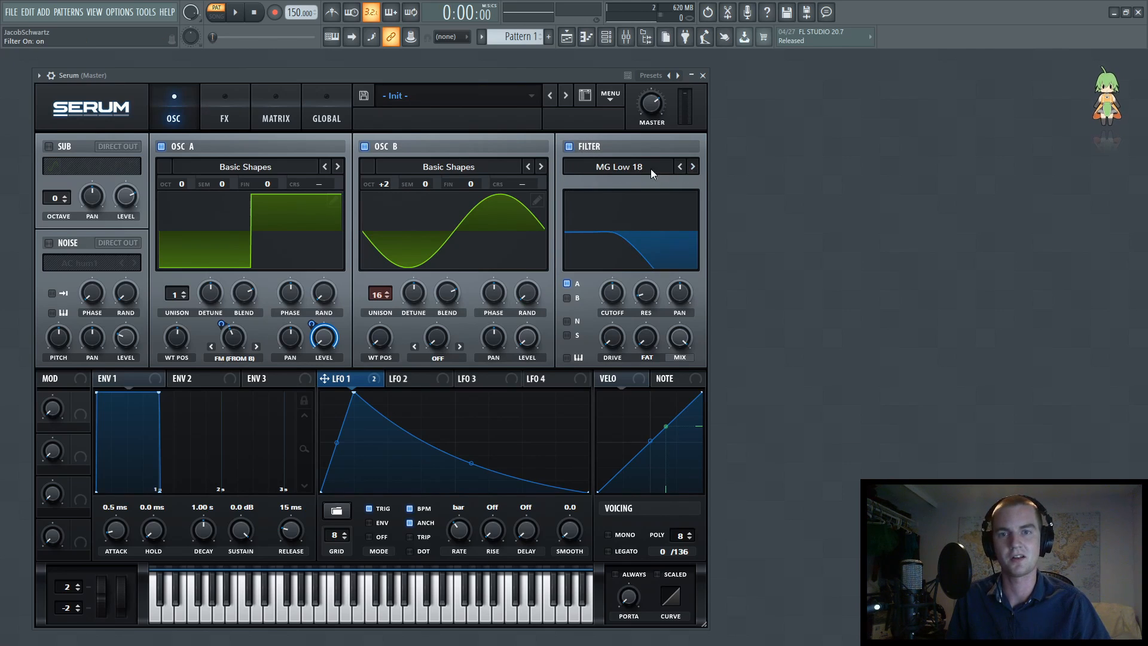
{"action": "left_click_drag", "start_coordinate": [612, 291], "coordinate": [621, 398]}
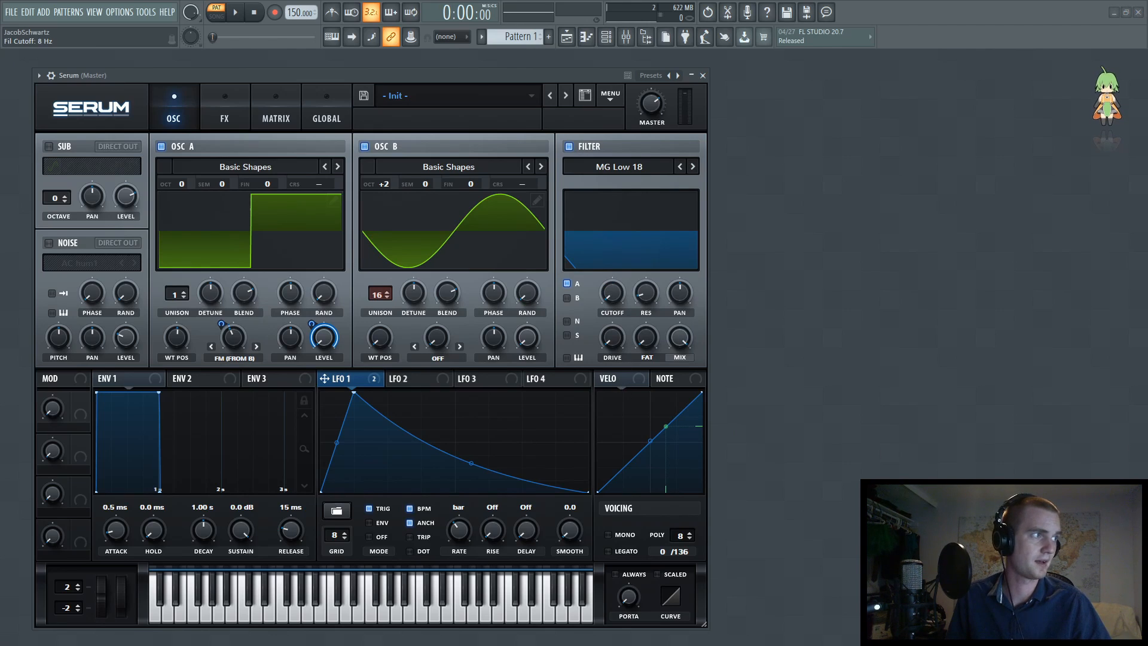
{"action": "left_click_drag", "start_coordinate": [325, 378], "coordinate": [612, 293]}
{"action": "left_click_drag", "start_coordinate": [325, 379], "coordinate": [600, 296]}
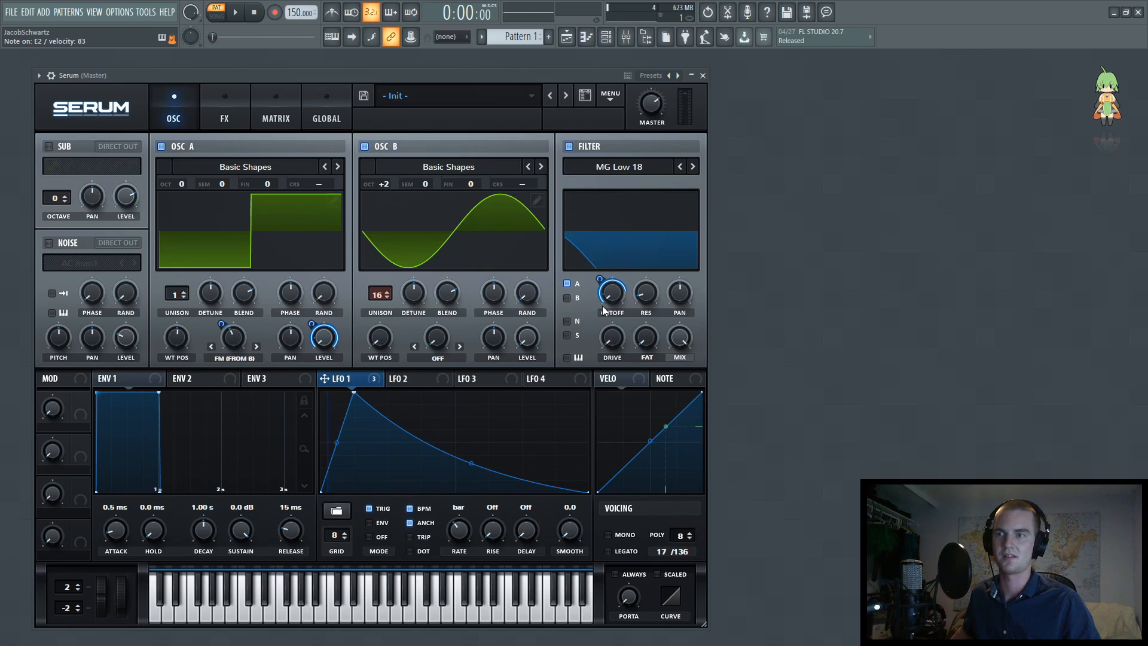
- Enable the noise and sub oscillators with Direct Out, and modulate both levels with LFO 1, with the sub's base level at 0%
{"action": "left_click", "coordinate": [65, 248]}
{"action": "left_click_drag", "start_coordinate": [324, 379], "coordinate": [100, 373]}
{"action": "left_click", "coordinate": [54, 147]}
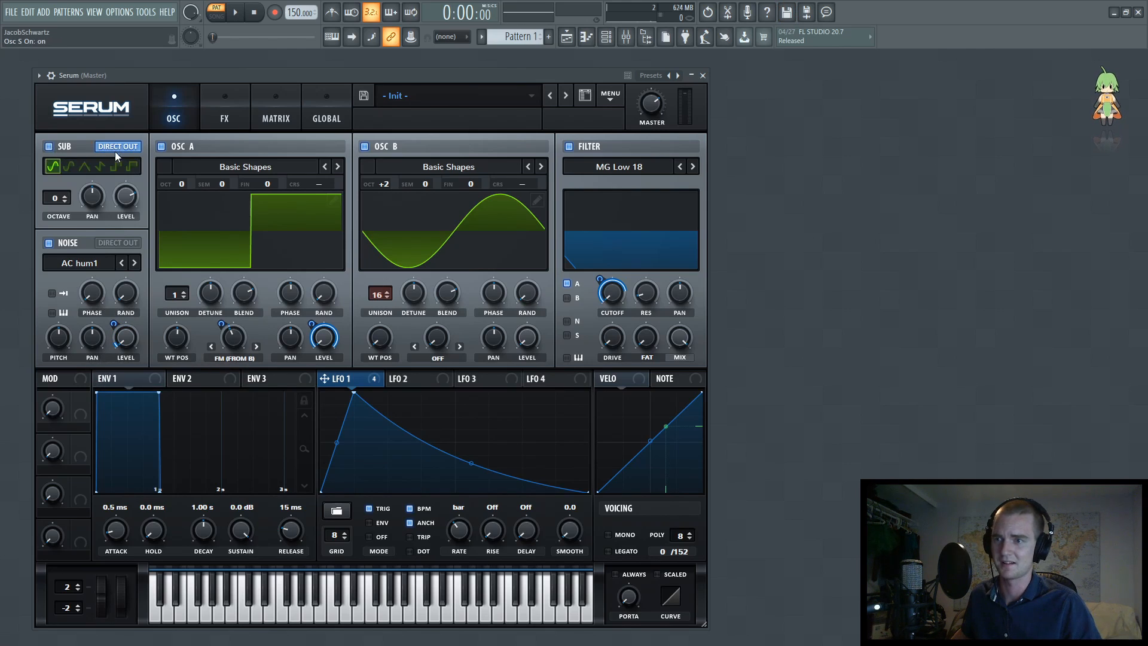
{"action": "left_click_drag", "start_coordinate": [124, 199], "coordinate": [124, 245]}
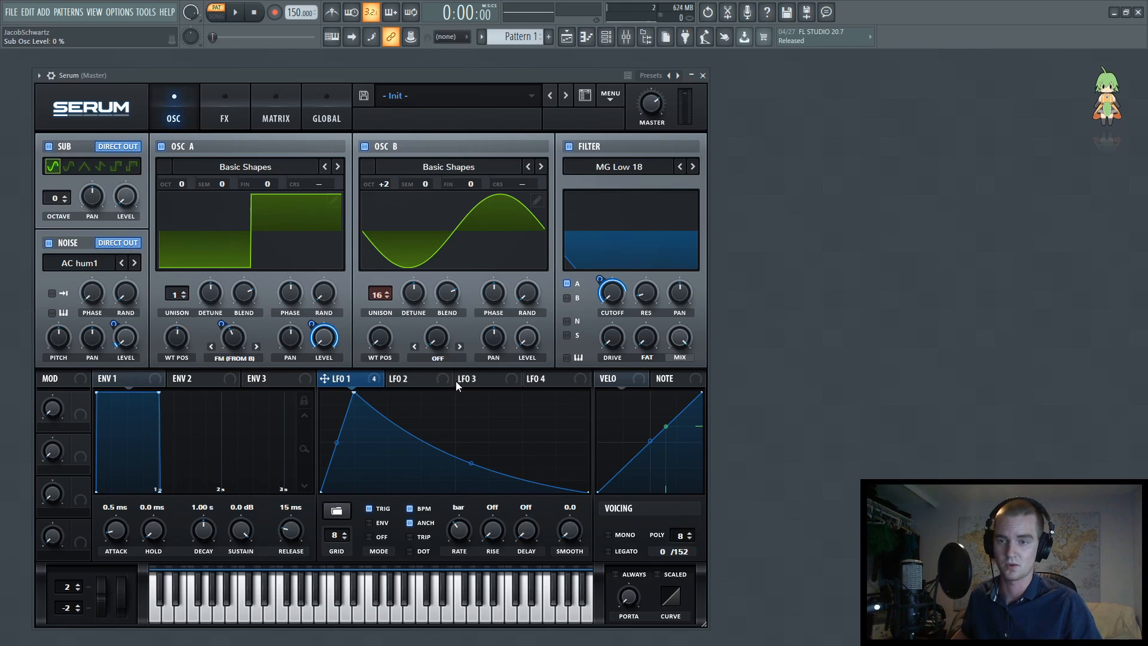
{"action": "left_click_drag", "start_coordinate": [324, 378], "coordinate": [122, 210]}
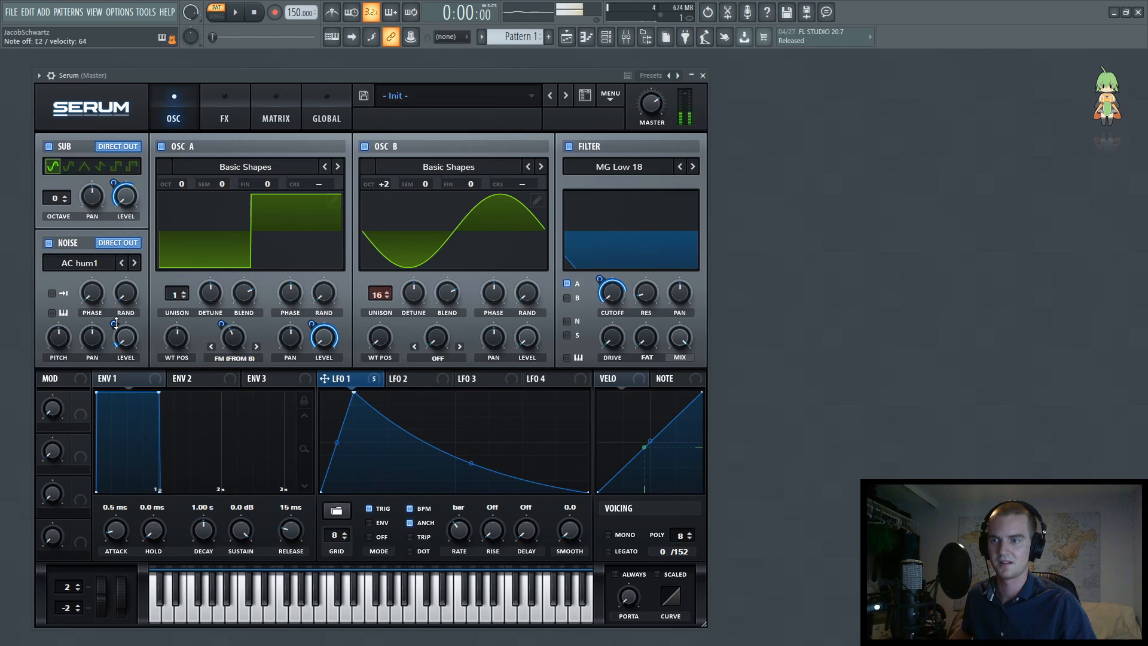
{"action": "left_click_drag", "start_coordinate": [114, 324], "coordinate": [119, 320]}
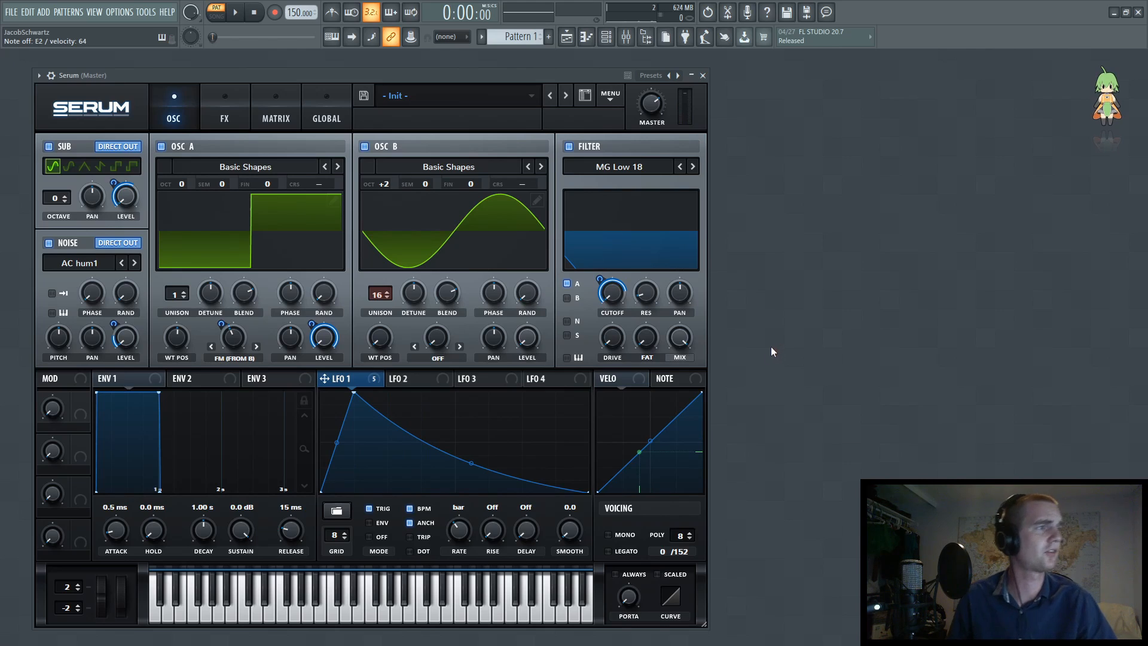
- Set Osc B's warp mode to Bend - modulated by LFO 1, and set its unison detune to 0.20
{"action": "left_click", "coordinate": [437, 357]}
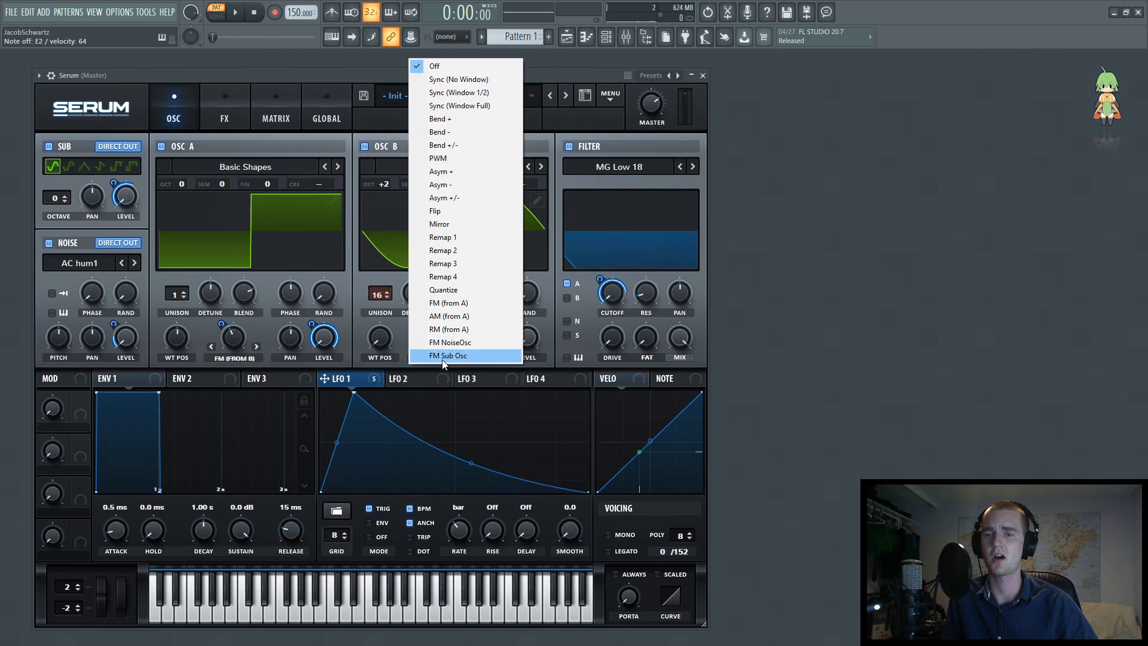
{"action": "left_click", "coordinate": [457, 135]}
{"action": "left_click_drag", "start_coordinate": [357, 379], "coordinate": [423, 331]}
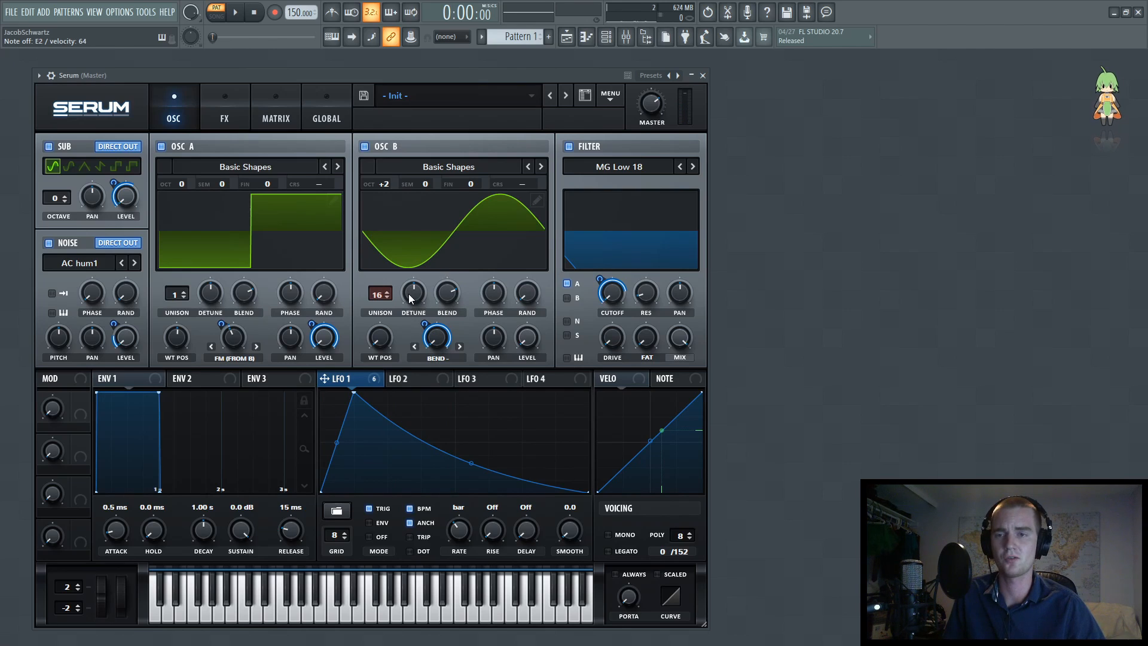
{"action": "left_click_drag", "start_coordinate": [410, 298], "coordinate": [411, 303]}
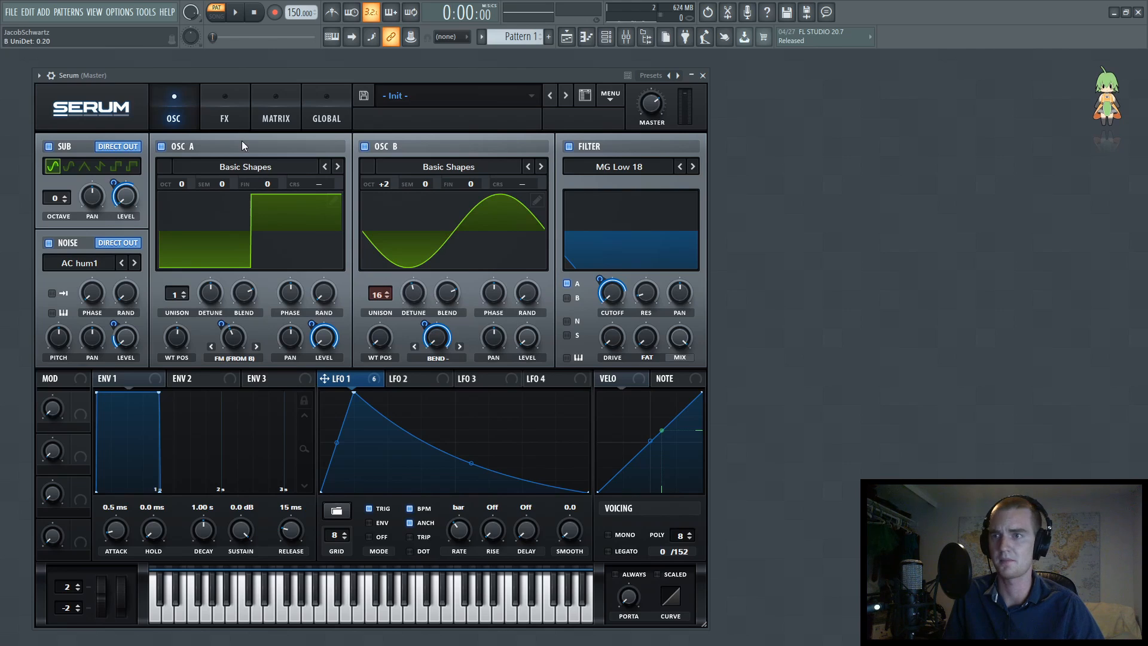
- Enable the Hyper/Dimension effect with 7 Hyper unison voices and Retrig on
{"action": "left_click", "coordinate": [232, 118]}
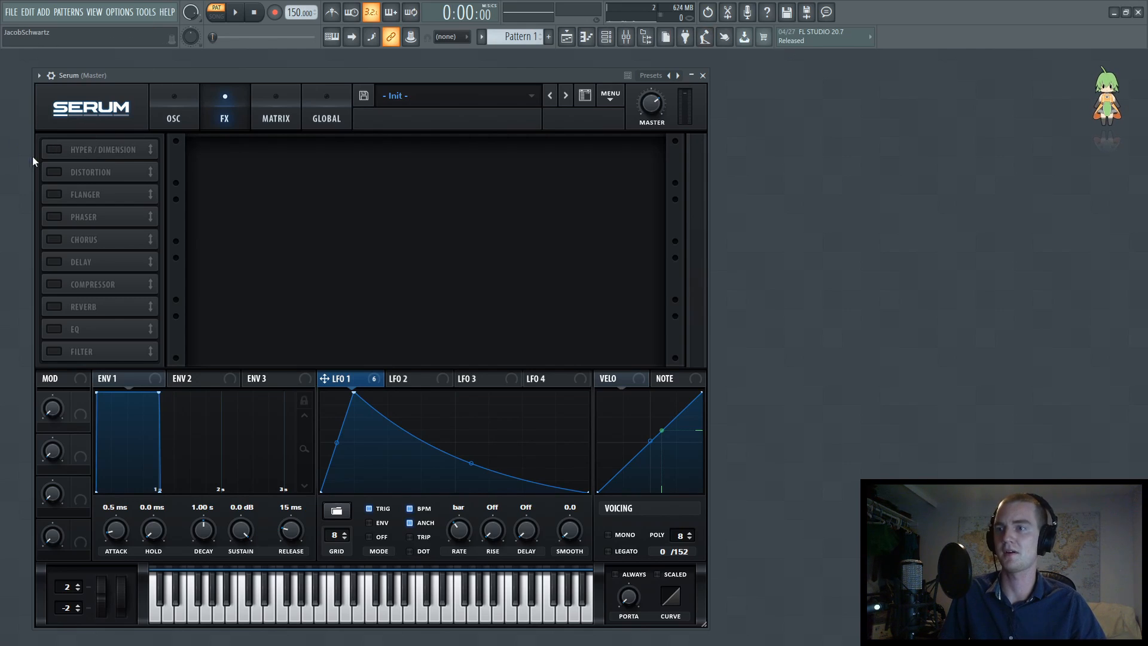
{"action": "left_click", "coordinate": [54, 149]}
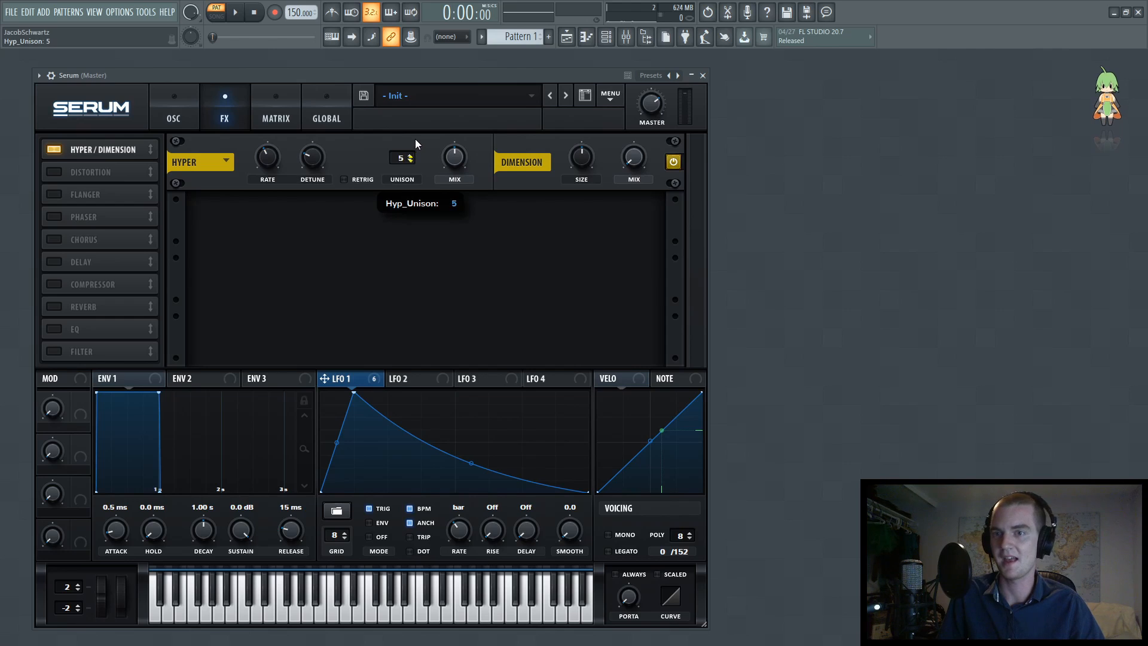
{"action": "left_click_drag", "start_coordinate": [421, 117], "coordinate": [421, 102]}
{"action": "left_click", "coordinate": [358, 178]}
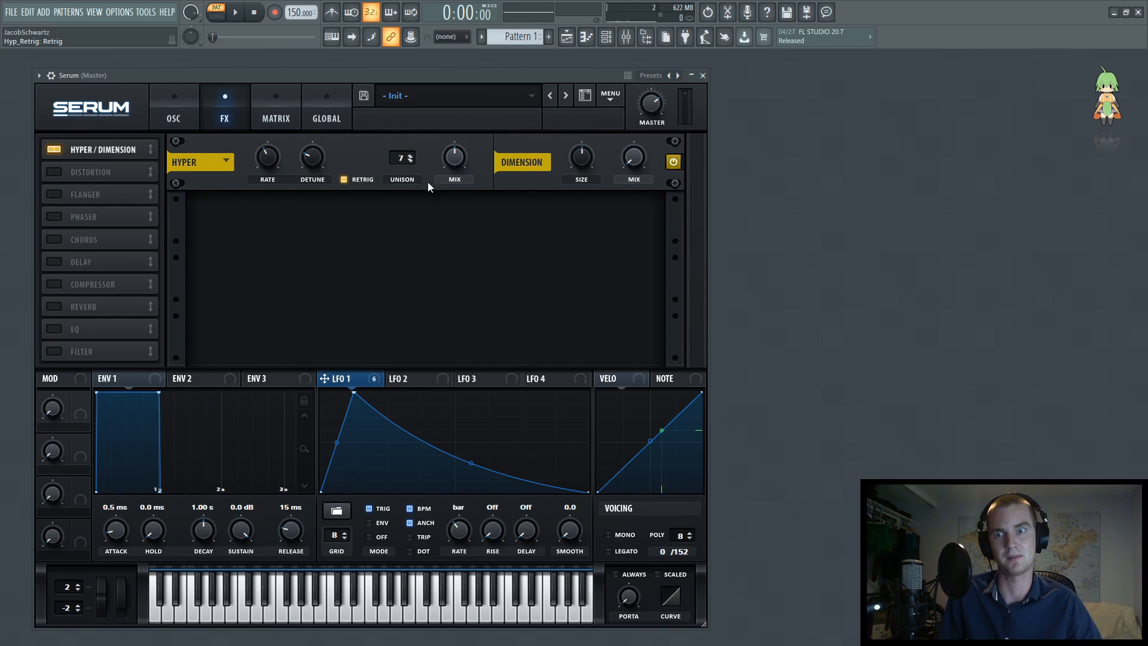
- Turn the Hyper mix fully down and modulate it partially with LFO 1
{"action": "left_click_drag", "start_coordinate": [449, 160], "coordinate": [450, 235]}
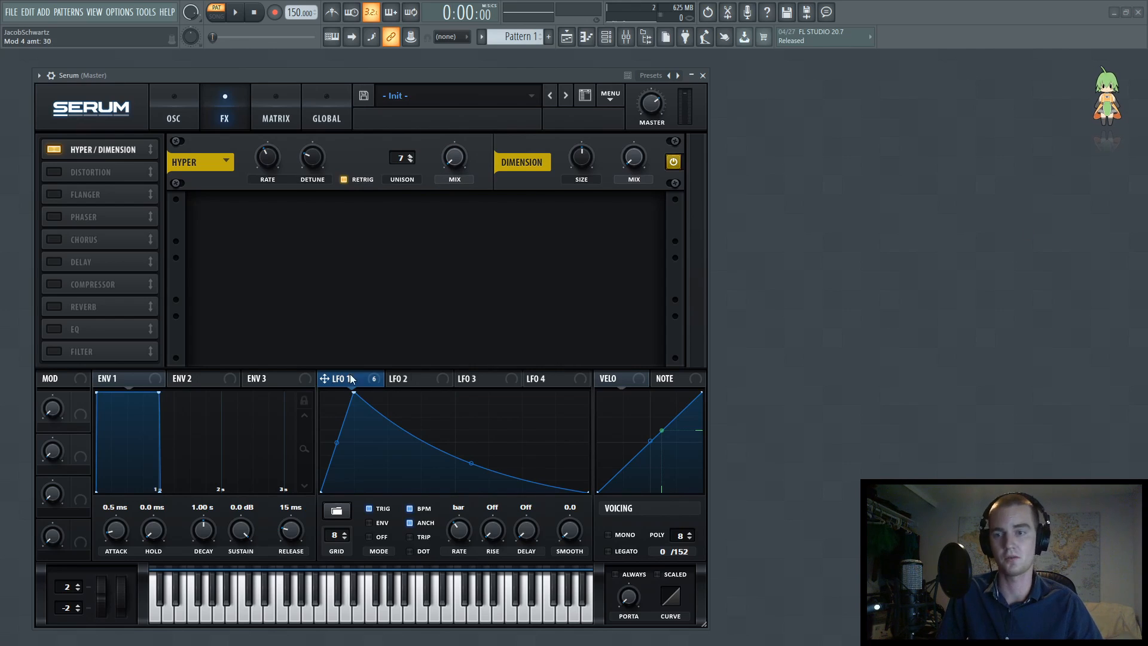
{"action": "left_click_drag", "start_coordinate": [345, 377], "coordinate": [418, 240]}
{"action": "left_click_drag", "start_coordinate": [450, 161], "coordinate": [449, 161]}
{"action": "left_click_drag", "start_coordinate": [441, 145], "coordinate": [435, 189]}
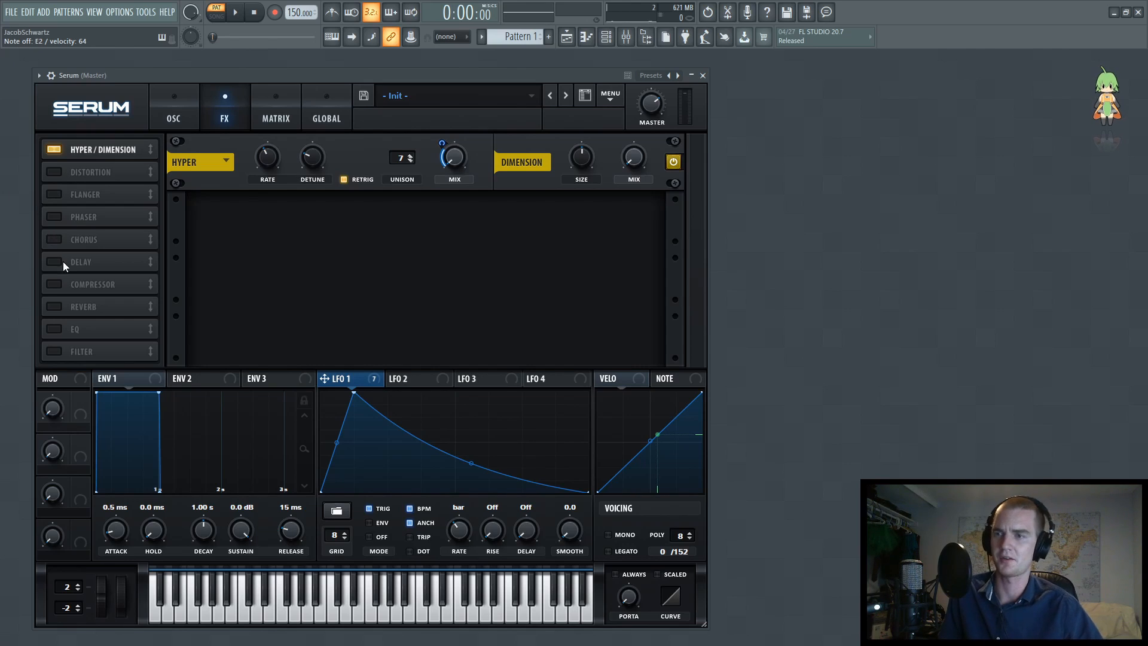
- Enable a multiband compressor directly after Hyper/Dimension in the effects chain and set its gain to 2.9 dB
{"action": "left_click", "coordinate": [69, 286]}
{"action": "left_click_drag", "start_coordinate": [68, 286], "coordinate": [110, 171]}
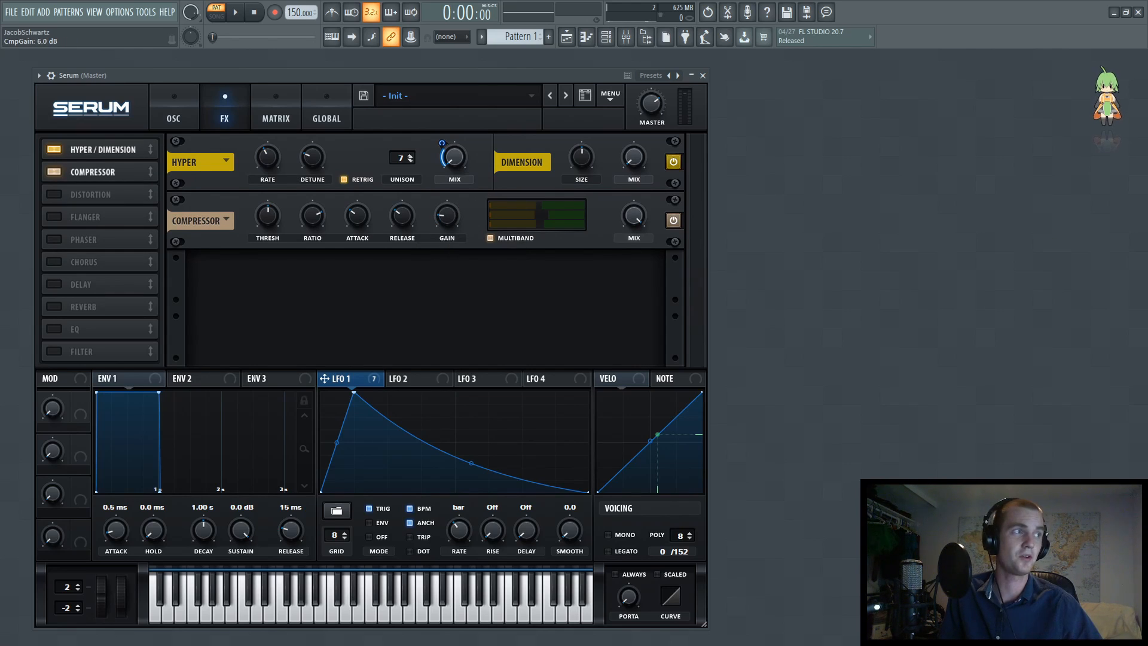
{"action": "mouse_move", "coordinate": [453, 218]}
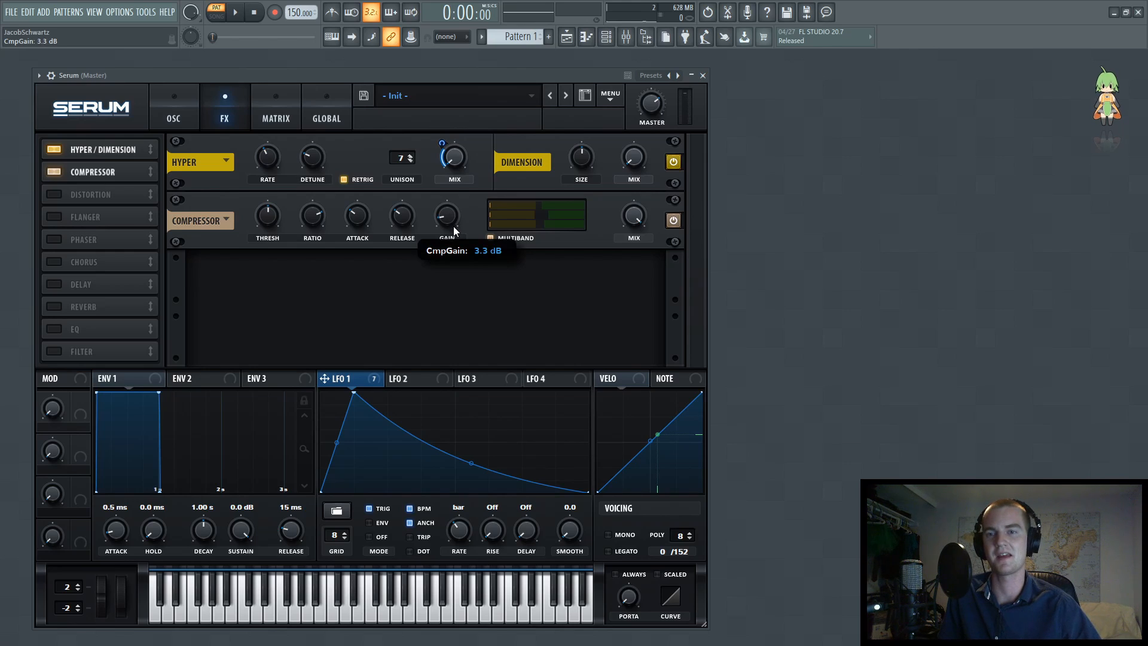
{"action": "left_click_drag", "start_coordinate": [453, 227], "coordinate": [453, 228]}
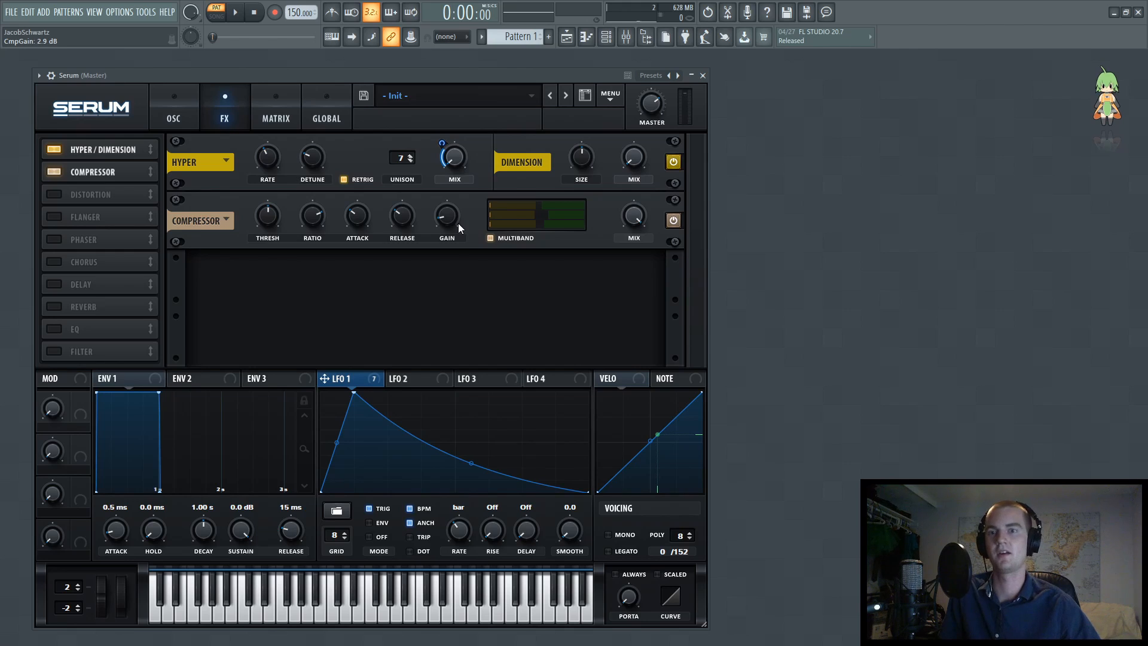
- Fine-tune the compressor's gain to 3.0 dB
{"action": "scroll", "coordinate": [449, 216], "scroll_direction": "up", "scroll_amount": 1}
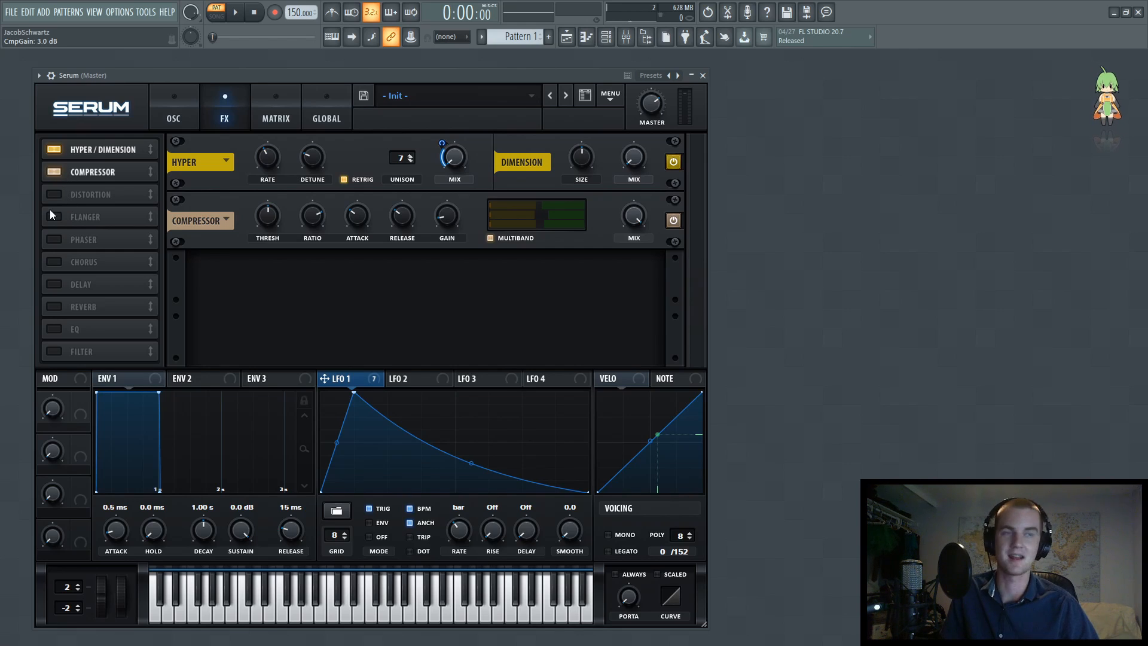
- Enable the Distortion effect with the Asym type and raise its drive to about the middle of its range
{"action": "left_click", "coordinate": [54, 196]}
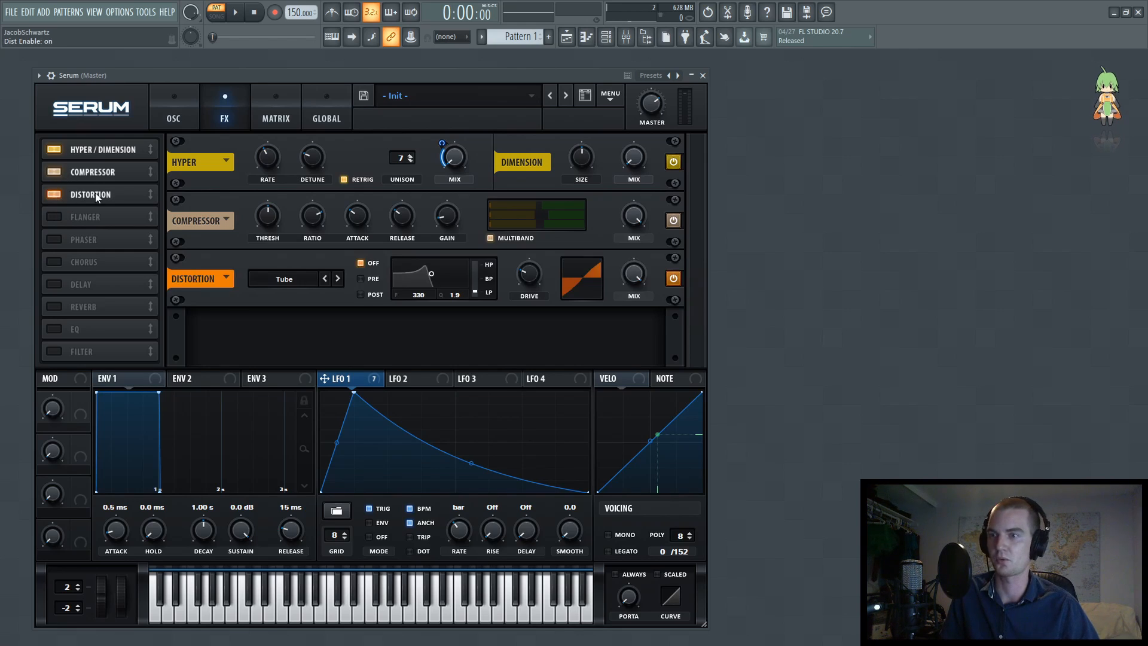
{"action": "left_click", "coordinate": [337, 278]}
{"action": "left_click", "coordinate": [337, 279]}
{"action": "left_click", "coordinate": [337, 279]}
{"action": "left_click", "coordinate": [337, 279]}
{"action": "left_click", "coordinate": [337, 279]}
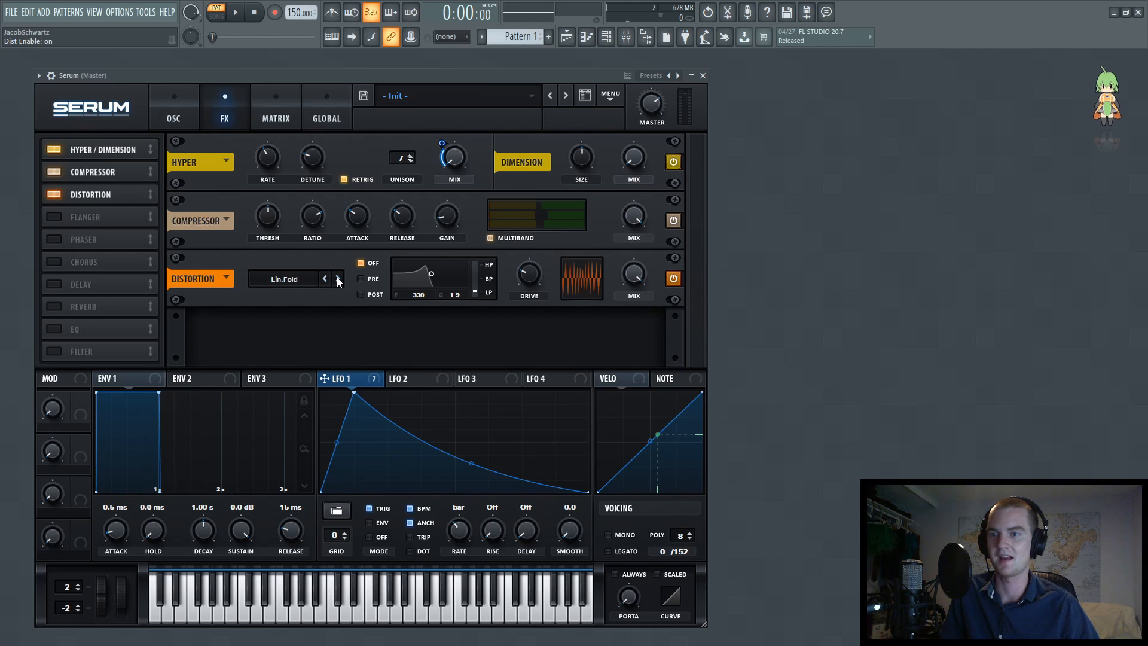
{"action": "left_click", "coordinate": [337, 278]}
{"action": "left_click", "coordinate": [337, 279]}
{"action": "left_click", "coordinate": [337, 279]}
{"action": "left_click", "coordinate": [337, 278]}
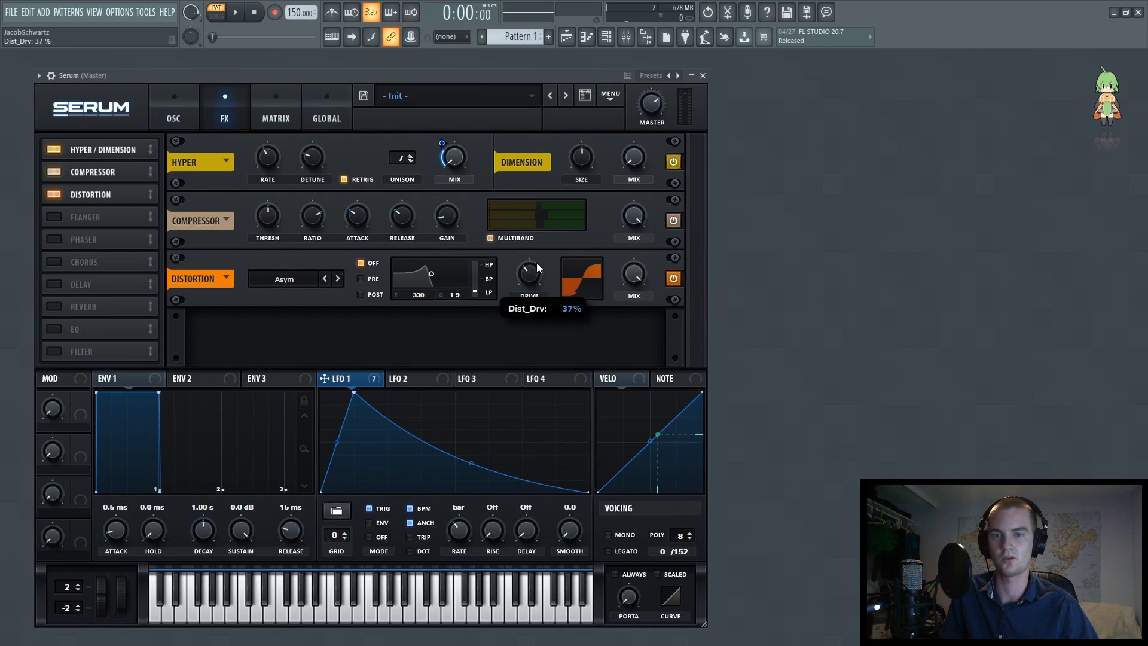
{"action": "left_click_drag", "start_coordinate": [537, 267], "coordinate": [539, 250]}
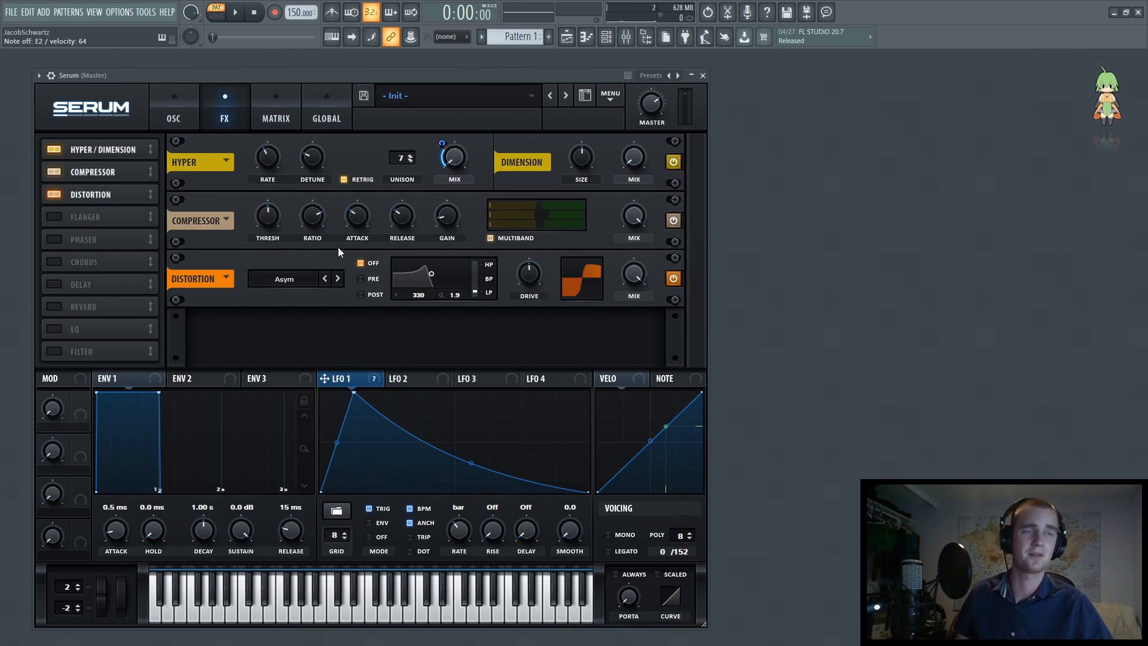
- Enable the Flanger effect, set its rate to 0.00 Hz and reduce its depth below 100%
{"action": "mouse_move", "coordinate": [109, 228]}
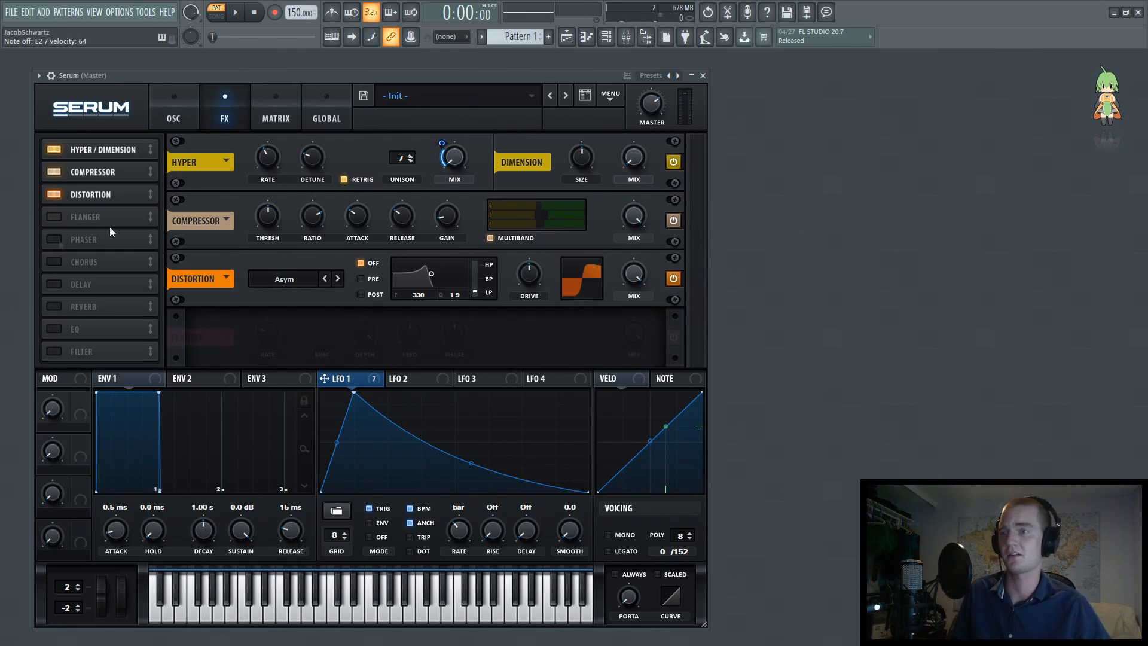
{"action": "left_click", "coordinate": [59, 217]}
{"action": "left_click_drag", "start_coordinate": [272, 328], "coordinate": [265, 372]}
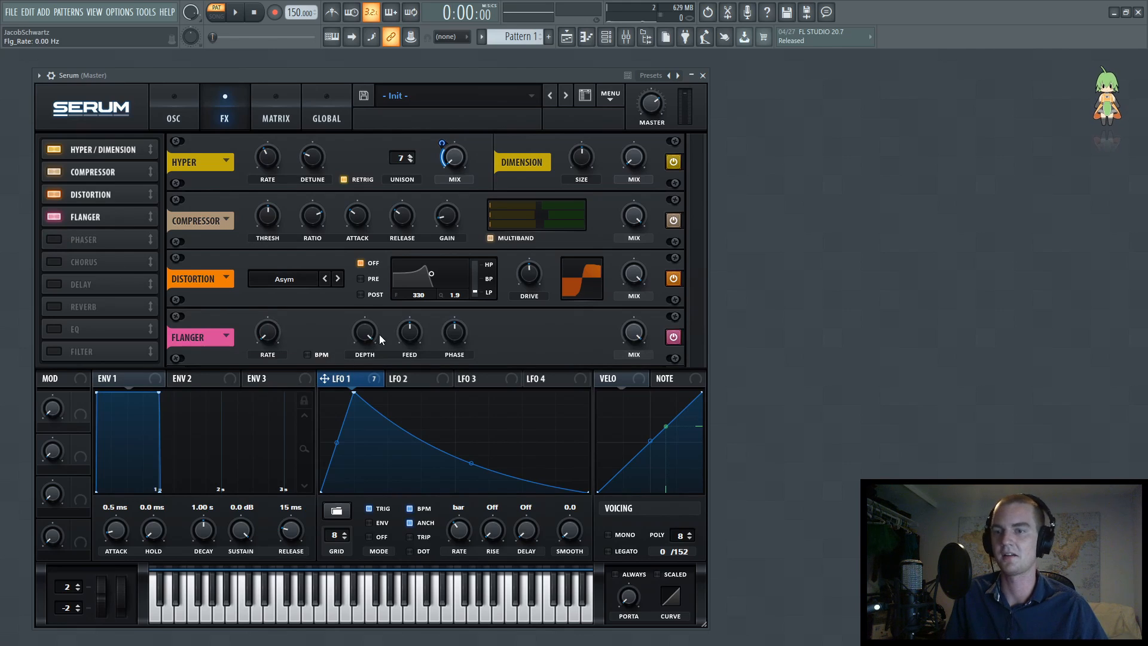
{"action": "double_click", "coordinate": [360, 336]}
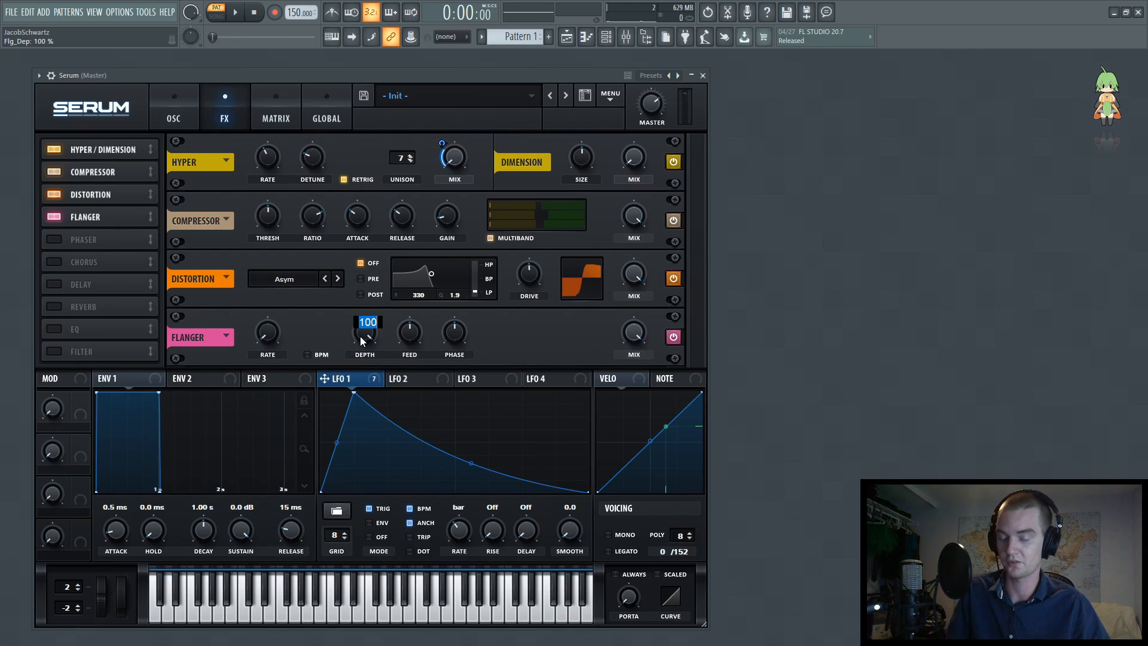
{"action": "key", "text": "Return"}
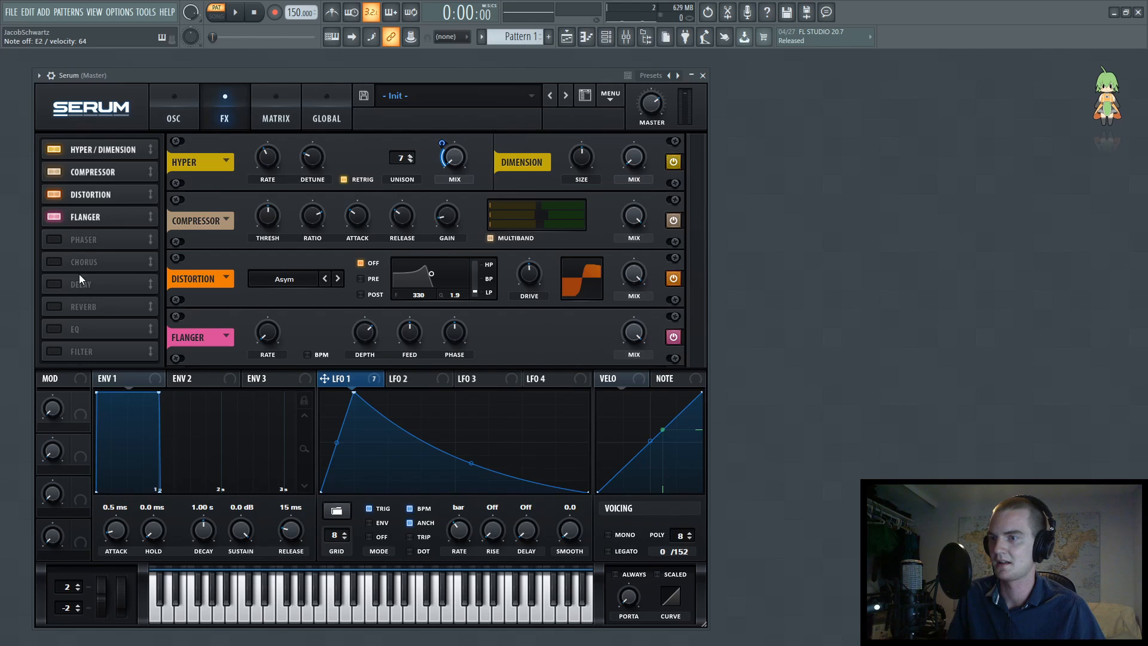
- Enable the Filter effect with the Cmb + type and set its cutoff to 137 Hz
{"action": "left_click", "coordinate": [59, 354]}
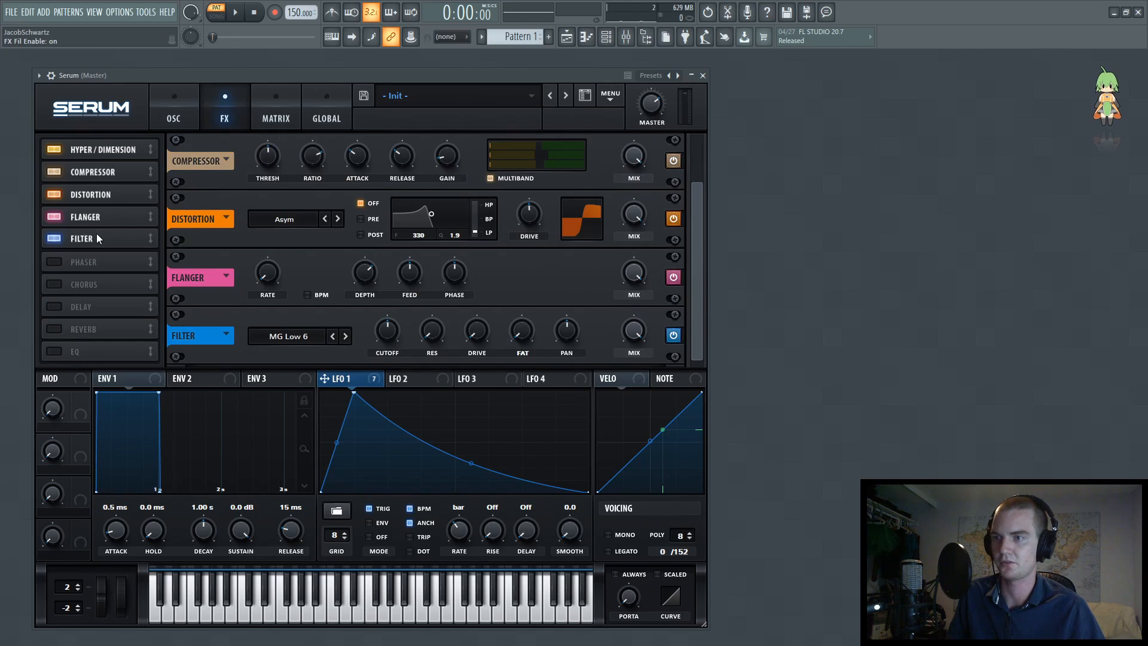
{"action": "left_click", "coordinate": [289, 336]}
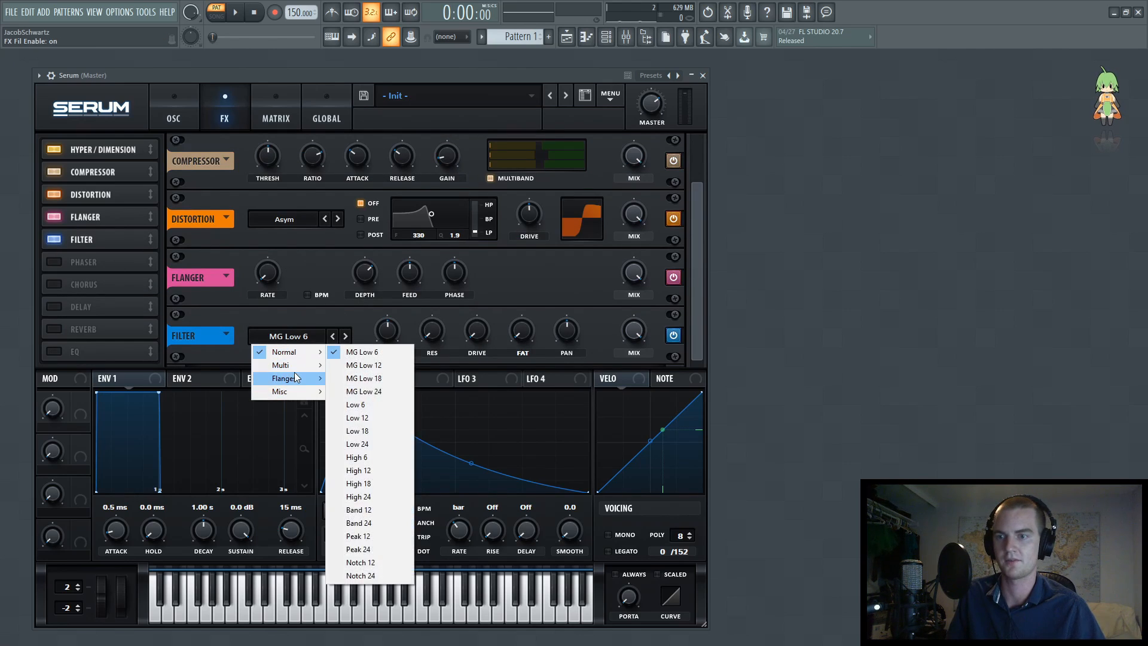
{"action": "mouse_move", "coordinate": [293, 377]}
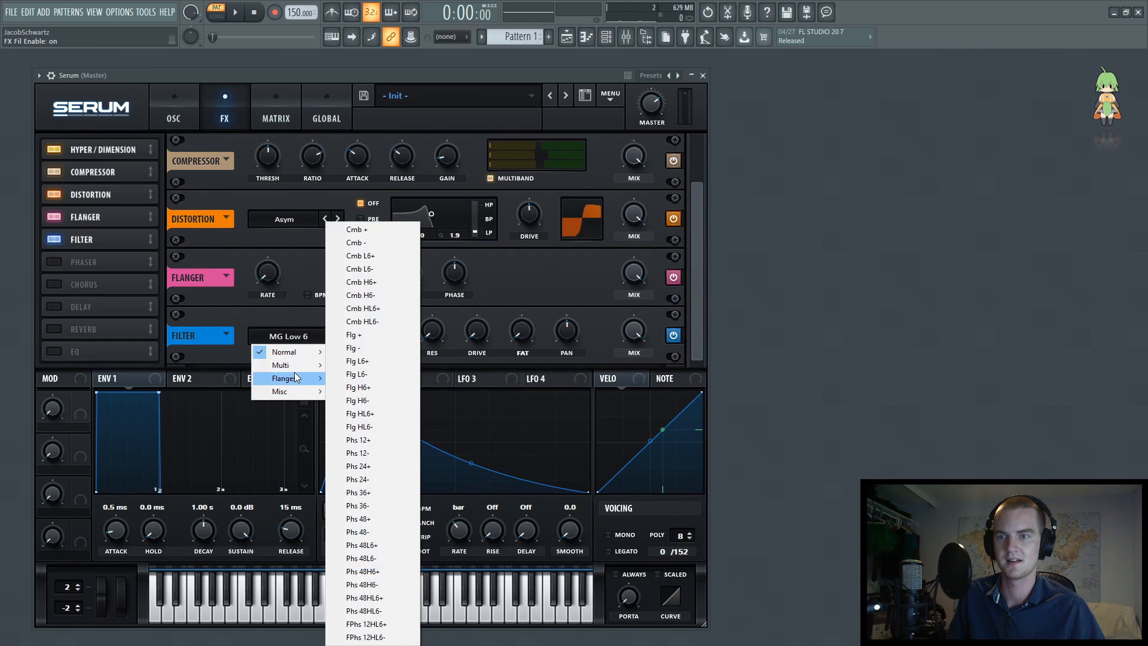
{"action": "left_click", "coordinate": [380, 231]}
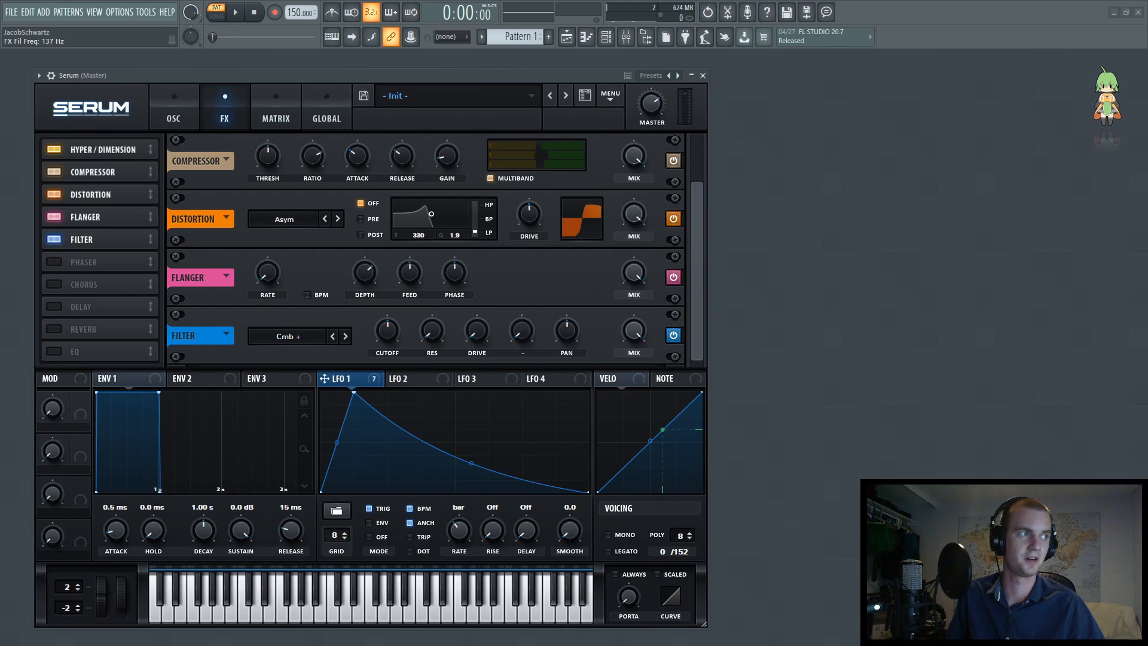
{"action": "double_click", "coordinate": [385, 331]}
{"action": "type", "text": "137"}
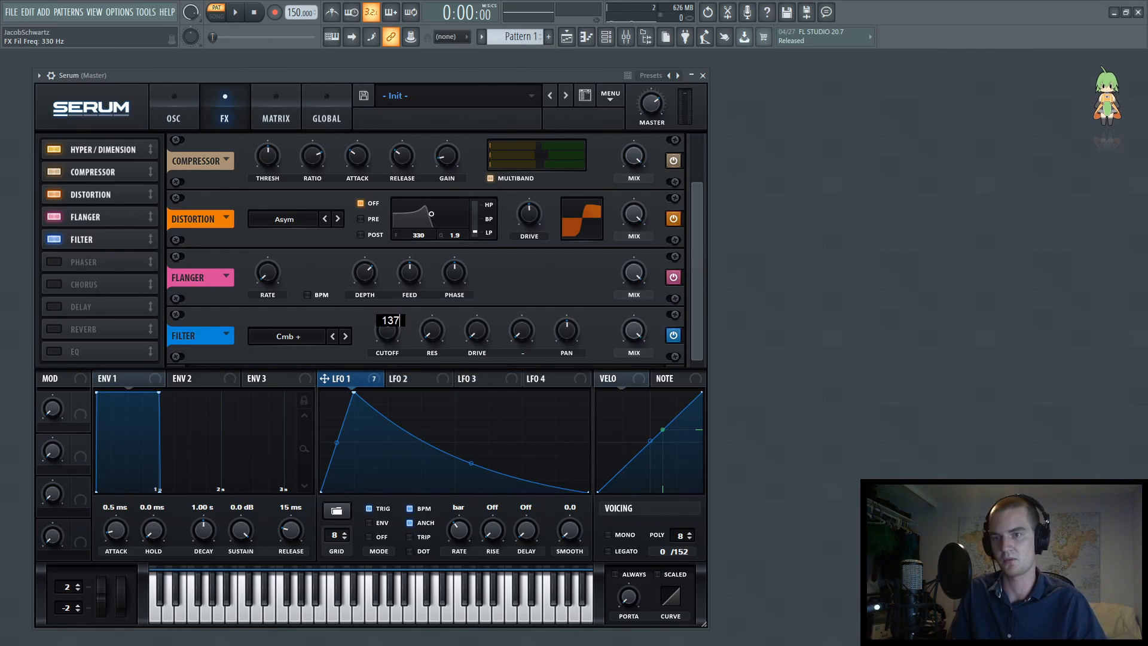
{"action": "key", "text": "Return"}
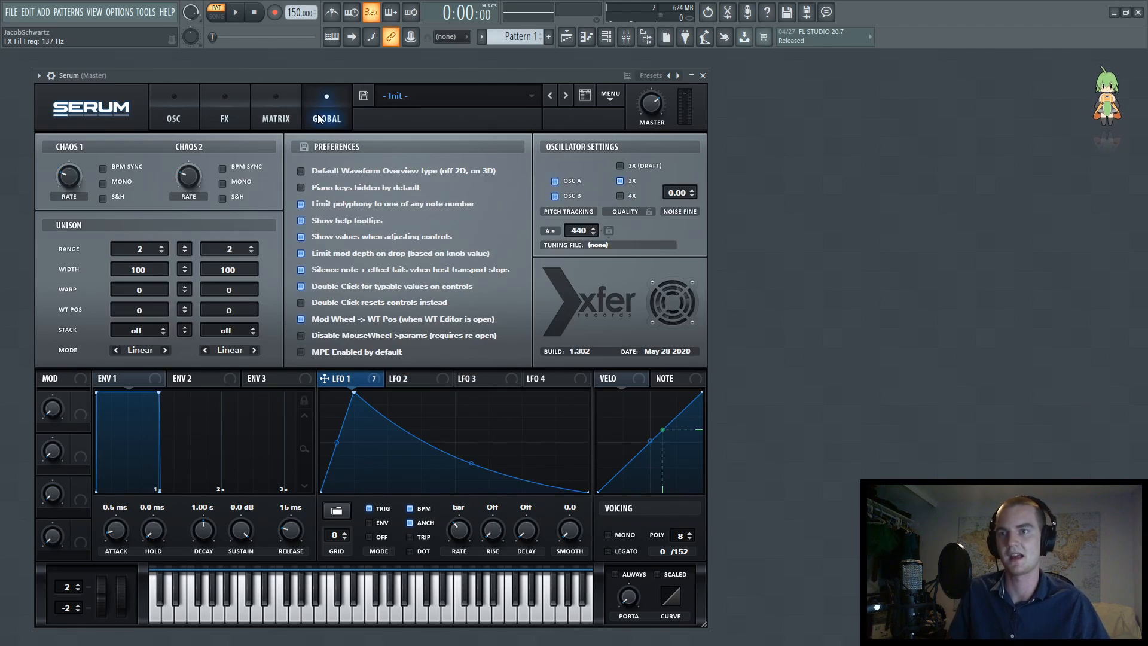
{"action": "left_click", "coordinate": [326, 118]}
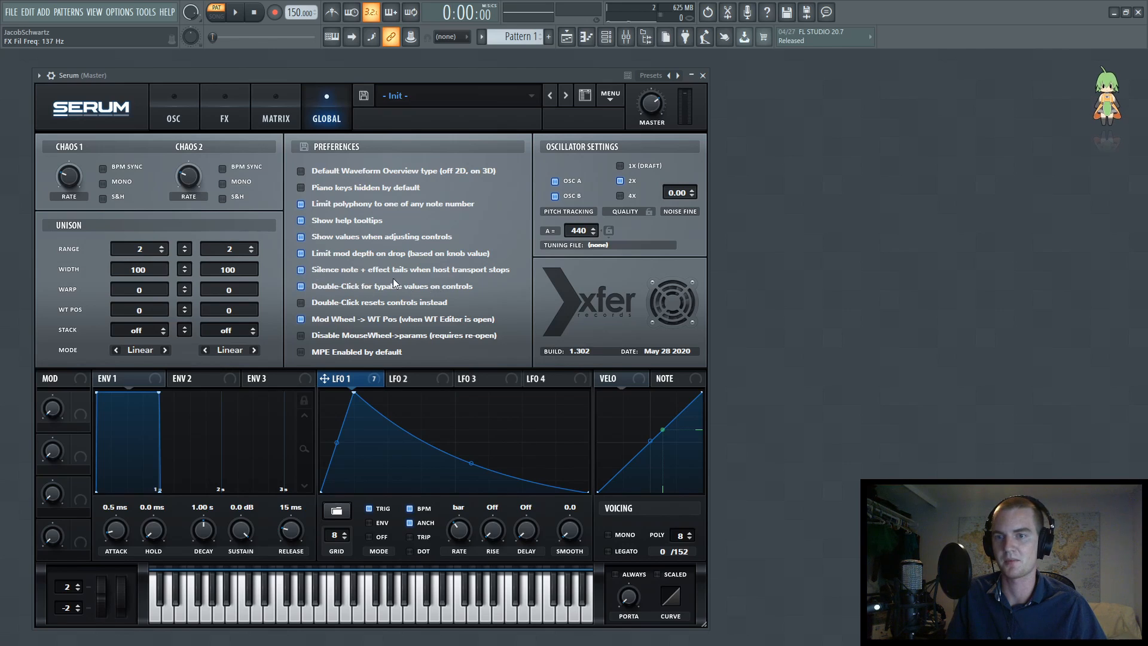
{"action": "left_click", "coordinate": [174, 105]}
{"action": "left_click", "coordinate": [240, 104]}
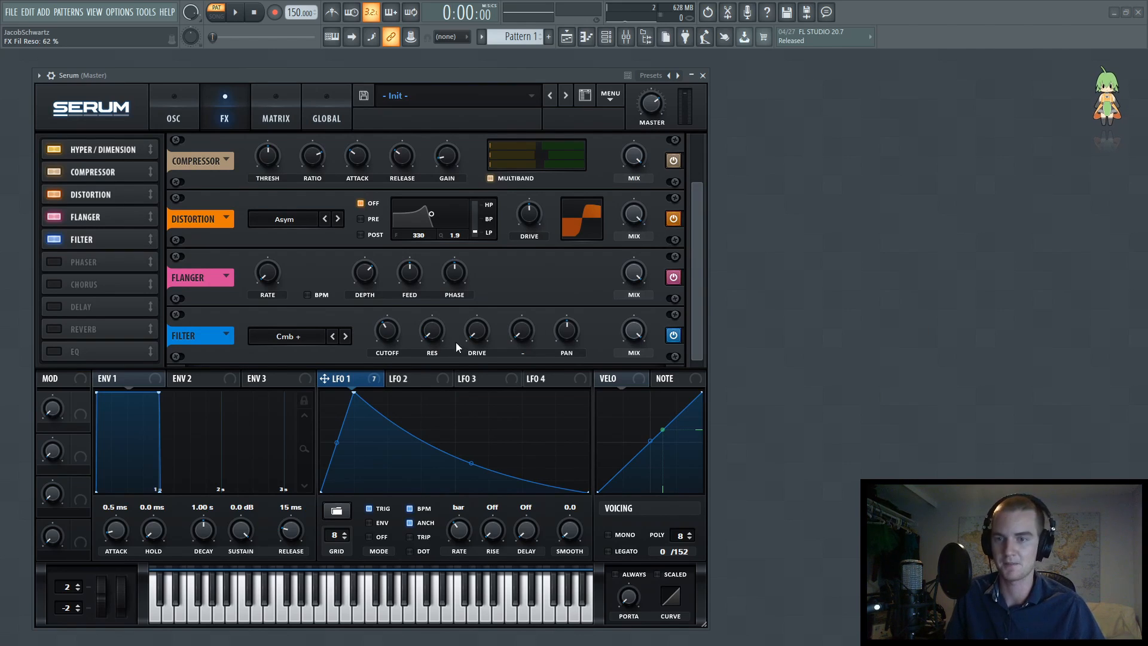
- Set the effect filter's resonance to 62%, raise its drive slightly, and modulate its cutoff with LFO 1 by 18
{"action": "left_click_drag", "start_coordinate": [437, 270], "coordinate": [437, 264]}
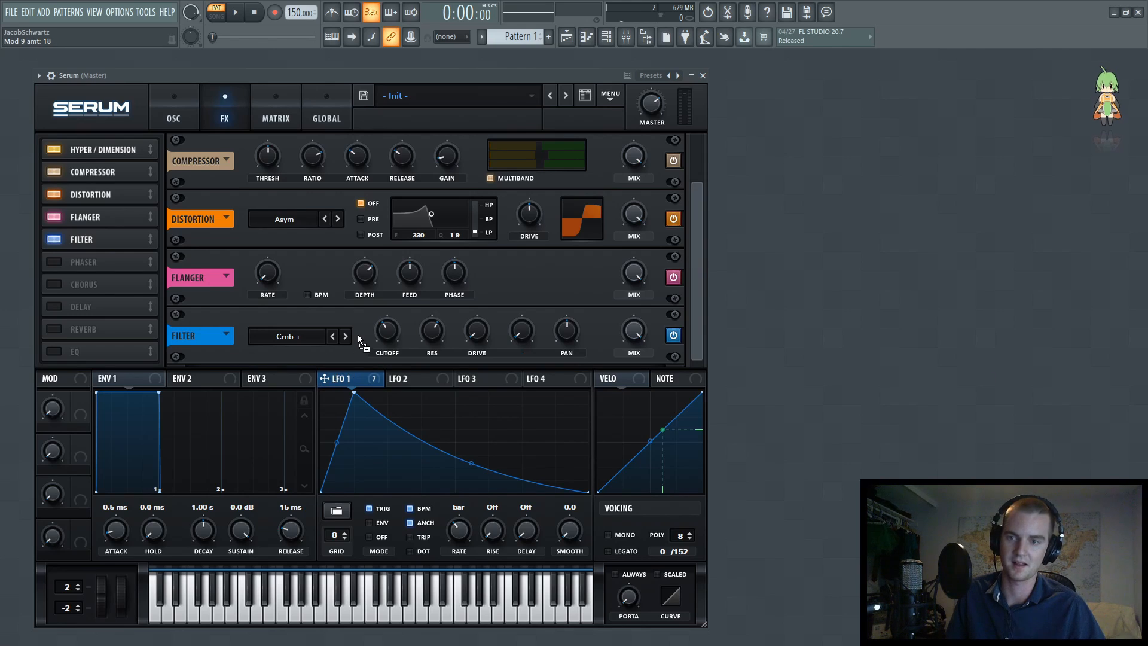
{"action": "left_click_drag", "start_coordinate": [378, 334], "coordinate": [369, 343]}
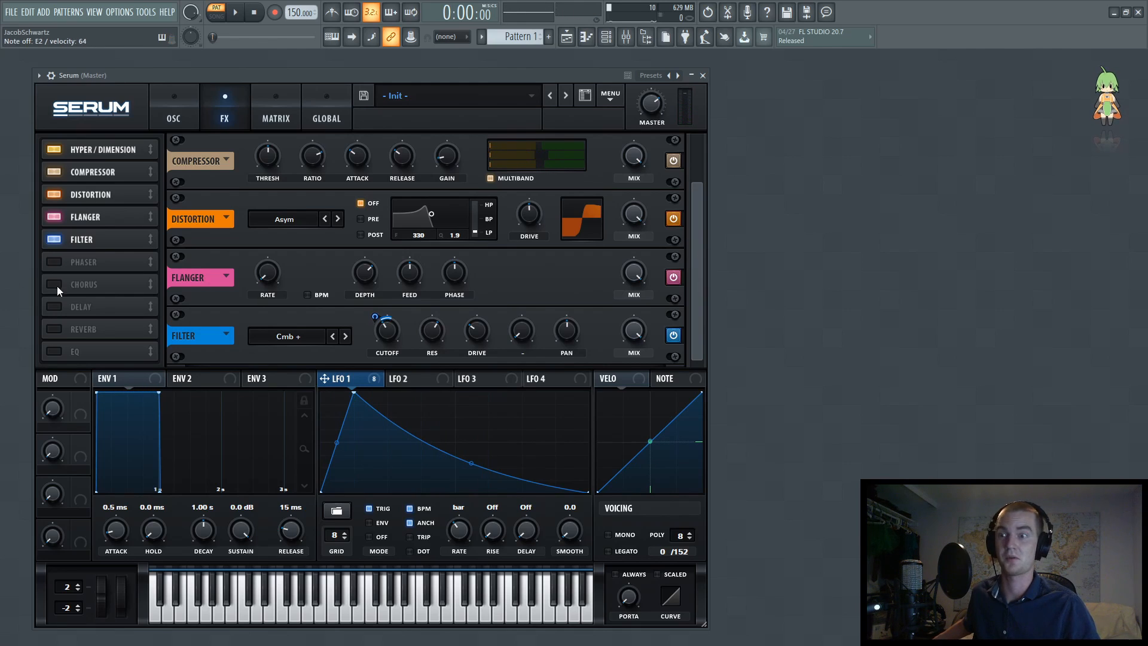
- Enable the Reverb effect and lower its mix slightly below 20%
{"action": "left_click", "coordinate": [56, 329]}
{"action": "mouse_move", "coordinate": [633, 330]}
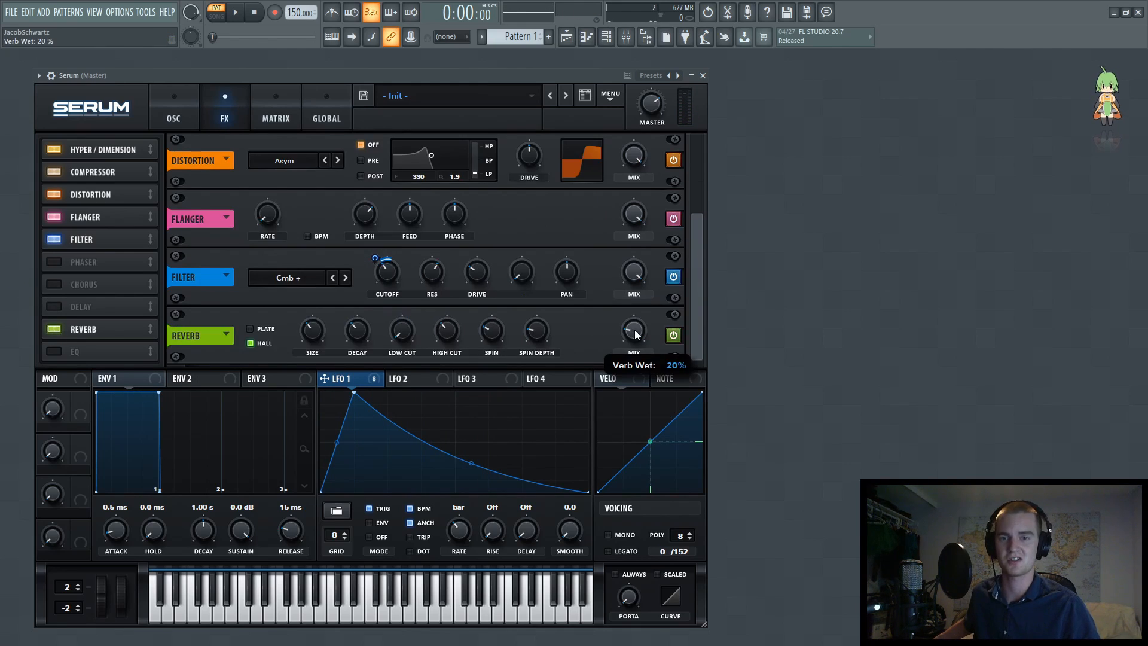
{"action": "left_click_drag", "start_coordinate": [631, 337], "coordinate": [630, 340]}
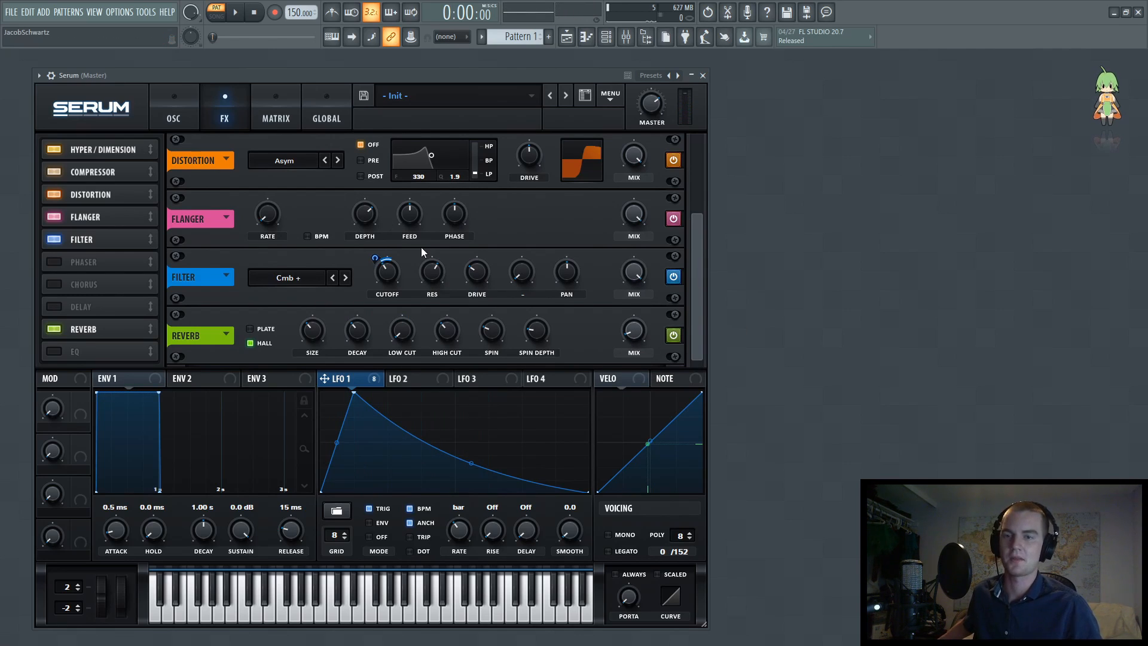
- Shape LFO 2 into a single rising, downward-bowed ramp and set its rate to 4 bar
{"action": "left_click", "coordinate": [434, 379]}
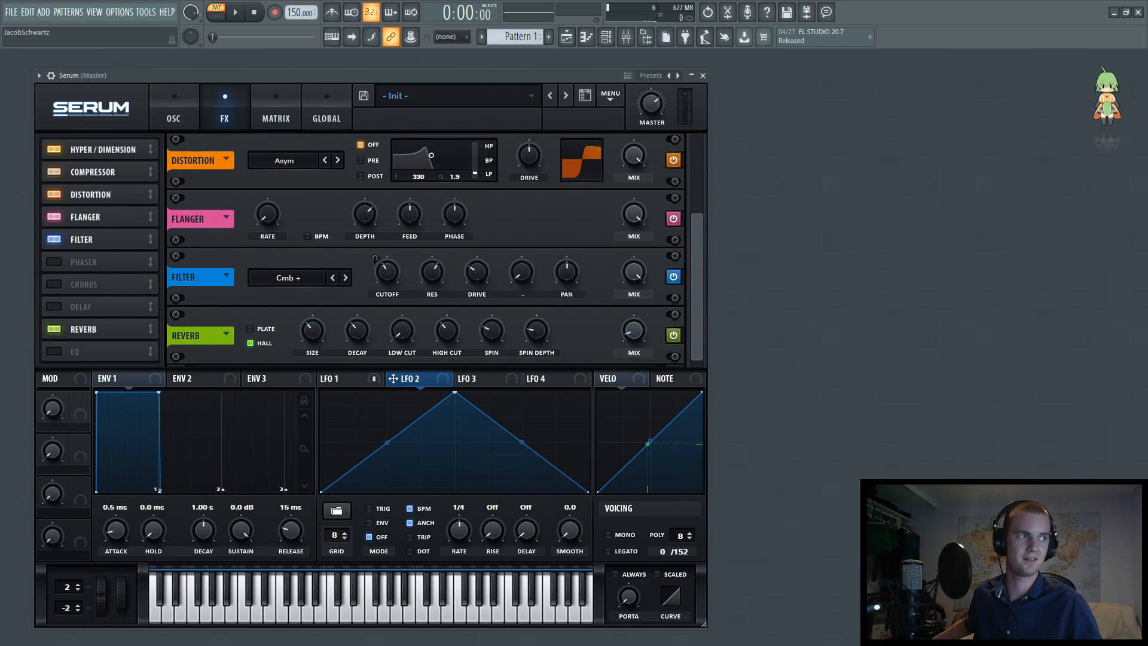
{"action": "left_click_drag", "start_coordinate": [454, 393], "coordinate": [643, 361]}
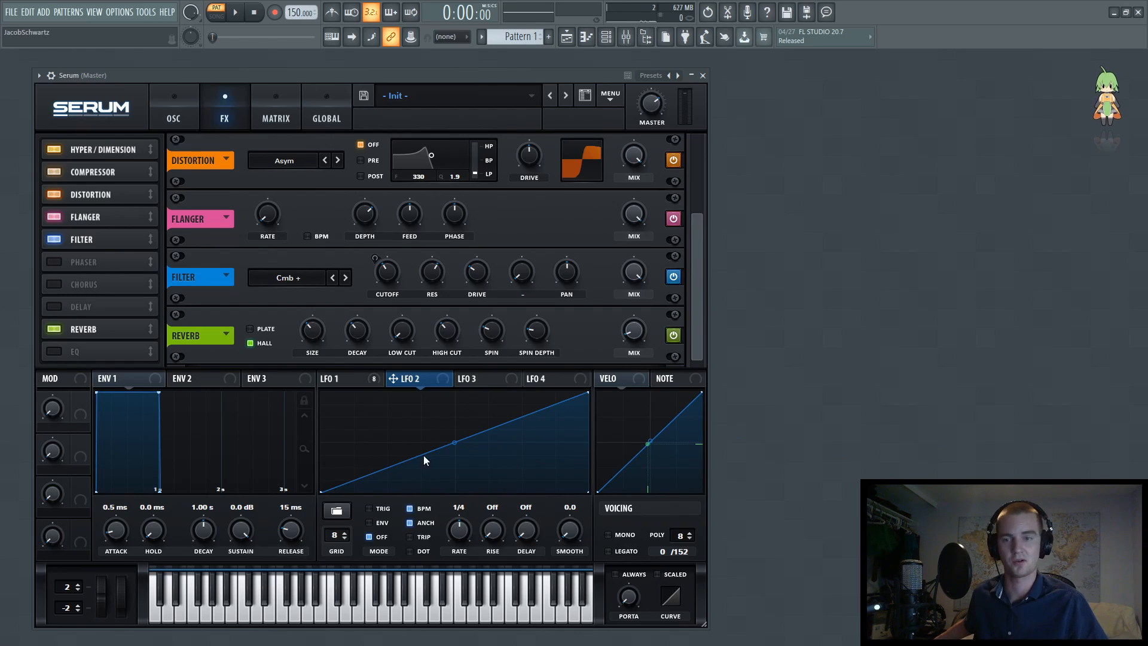
{"action": "left_click_drag", "start_coordinate": [460, 525], "coordinate": [457, 552]}
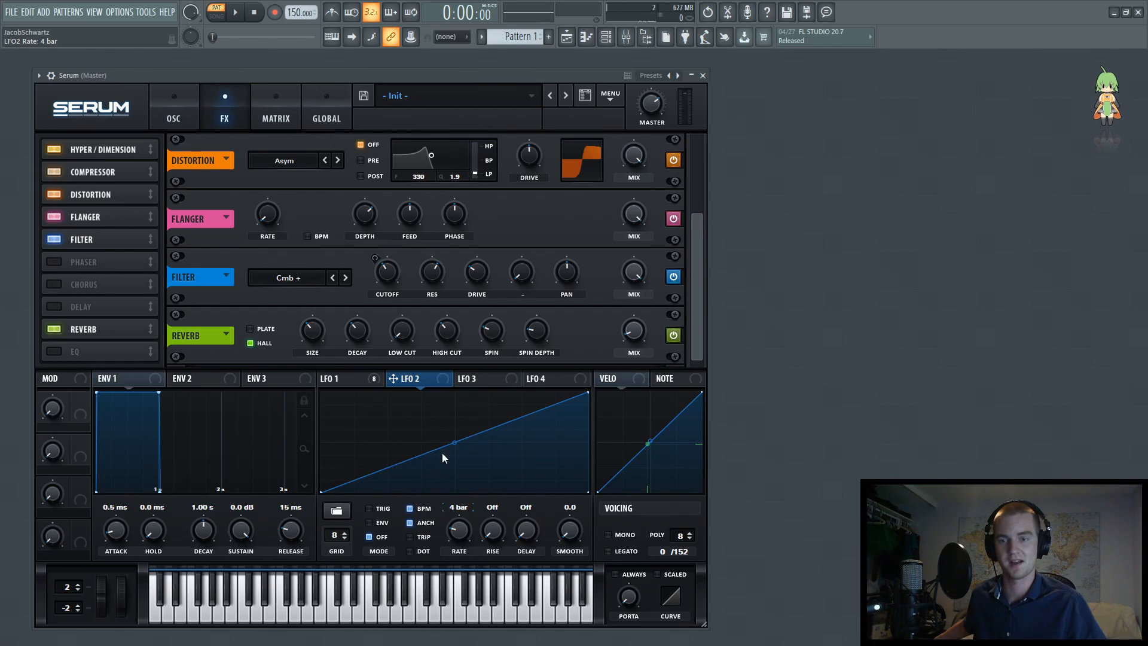
{"action": "left_click_drag", "start_coordinate": [453, 441], "coordinate": [459, 454]}
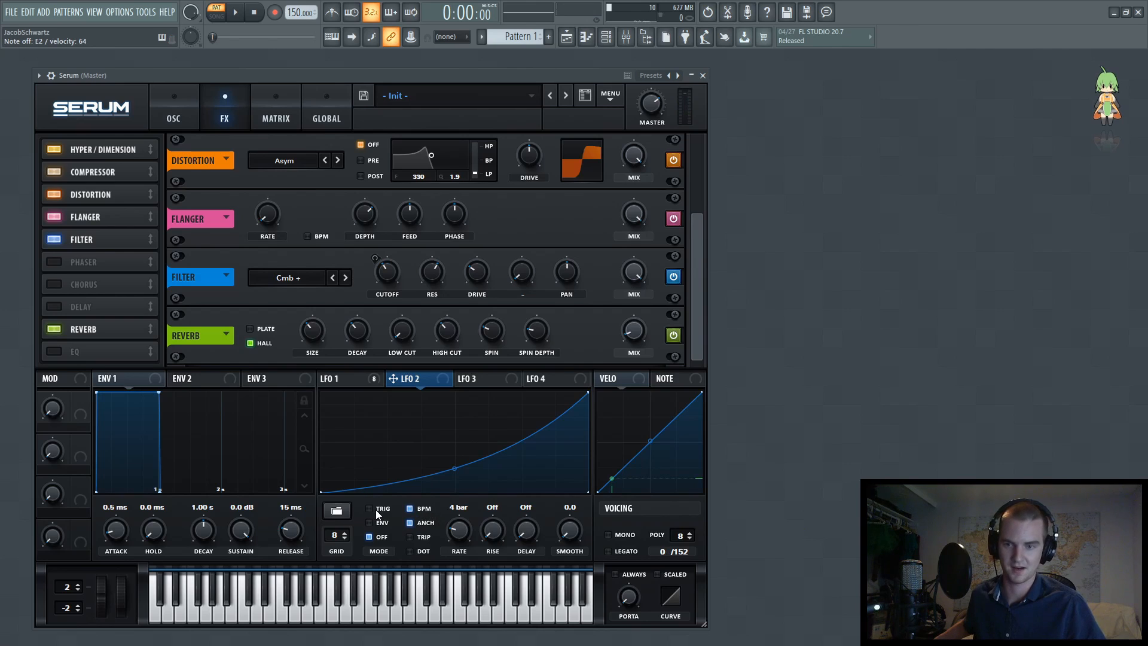
- Add a modulation matrix routing from LFO 2 to the global master tuning with an amount of -29
{"action": "left_click", "coordinate": [263, 118]}
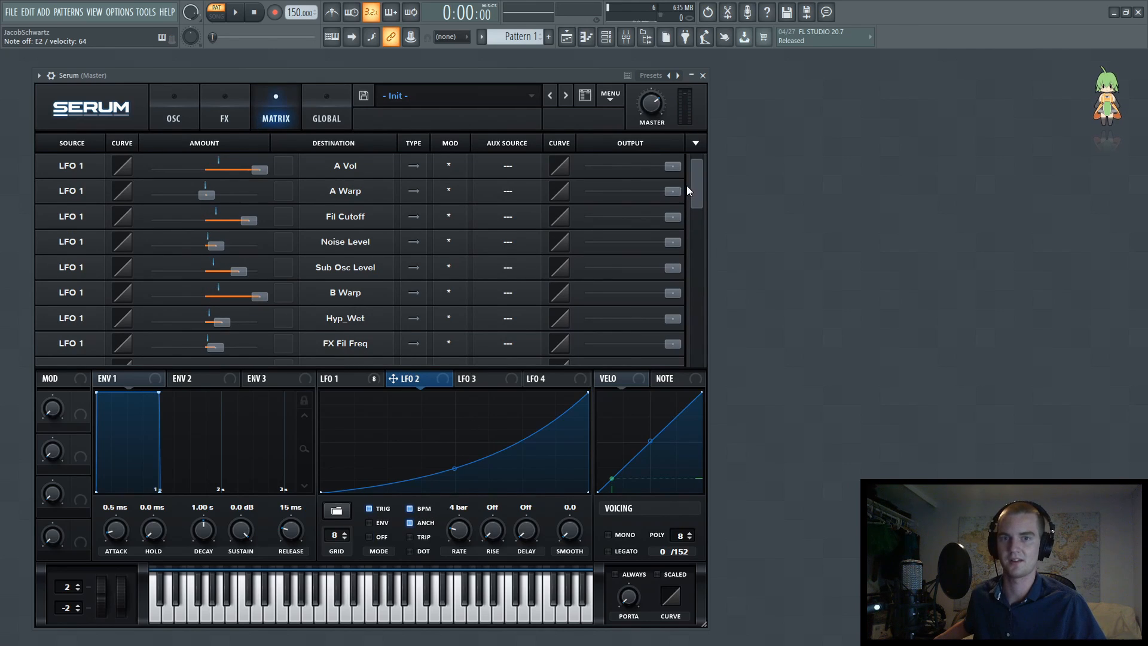
{"action": "left_click_drag", "start_coordinate": [693, 185], "coordinate": [701, 227]}
{"action": "left_click", "coordinate": [73, 221]}
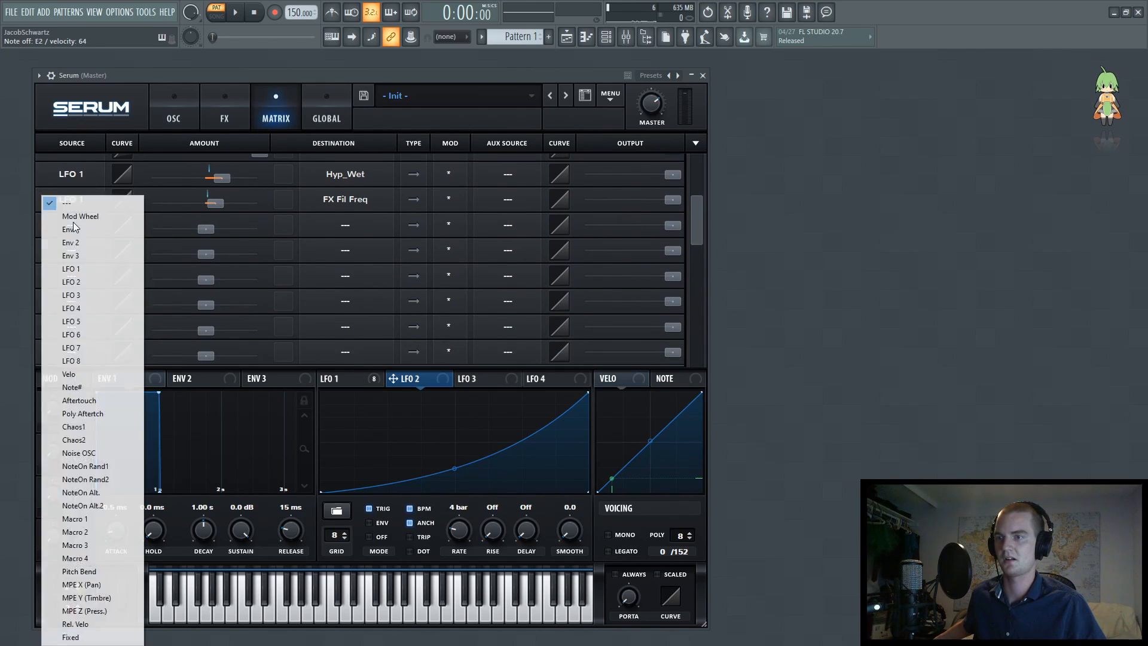
{"action": "left_click", "coordinate": [84, 282]}
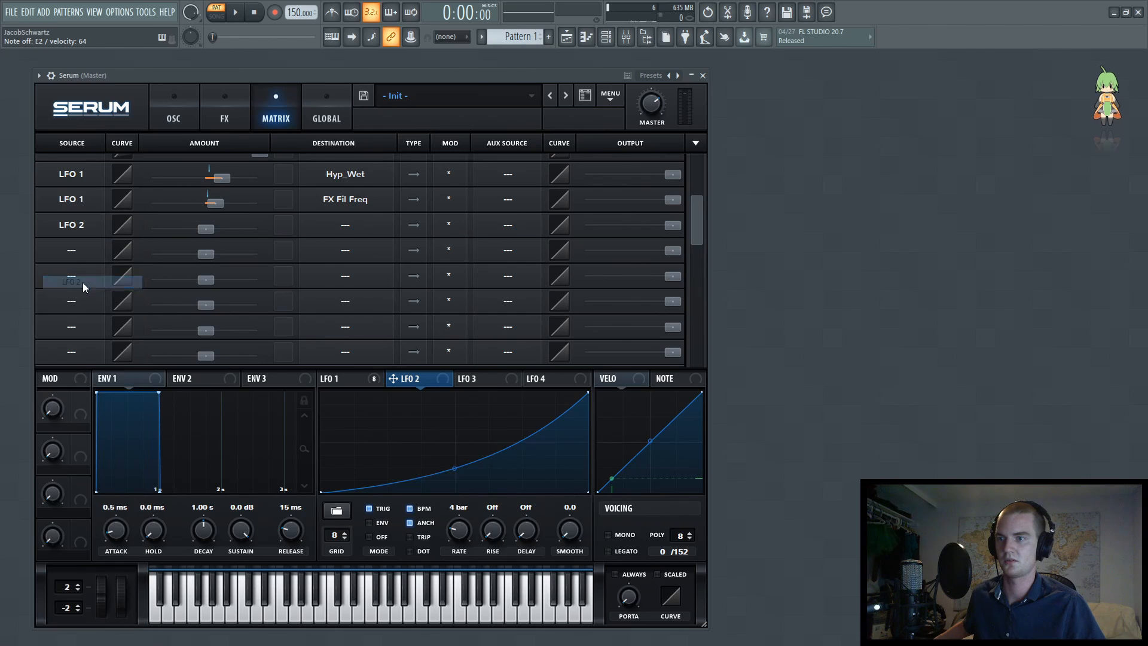
{"action": "left_click", "coordinate": [358, 231]}
{"action": "mouse_move", "coordinate": [362, 333]}
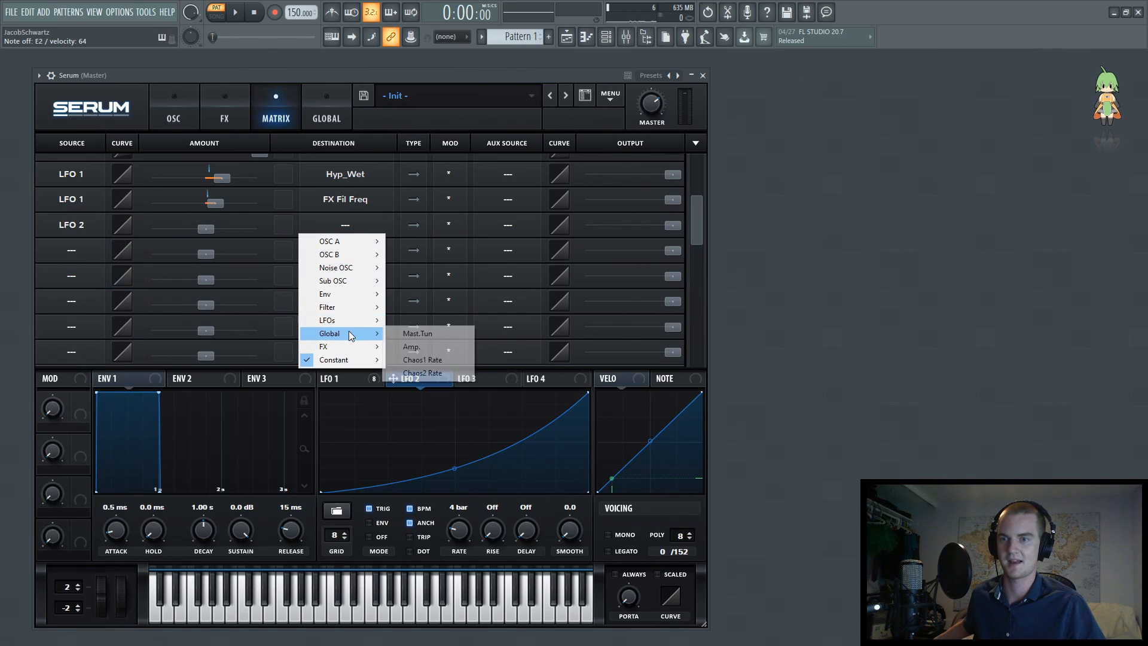
{"action": "left_click", "coordinate": [439, 334]}
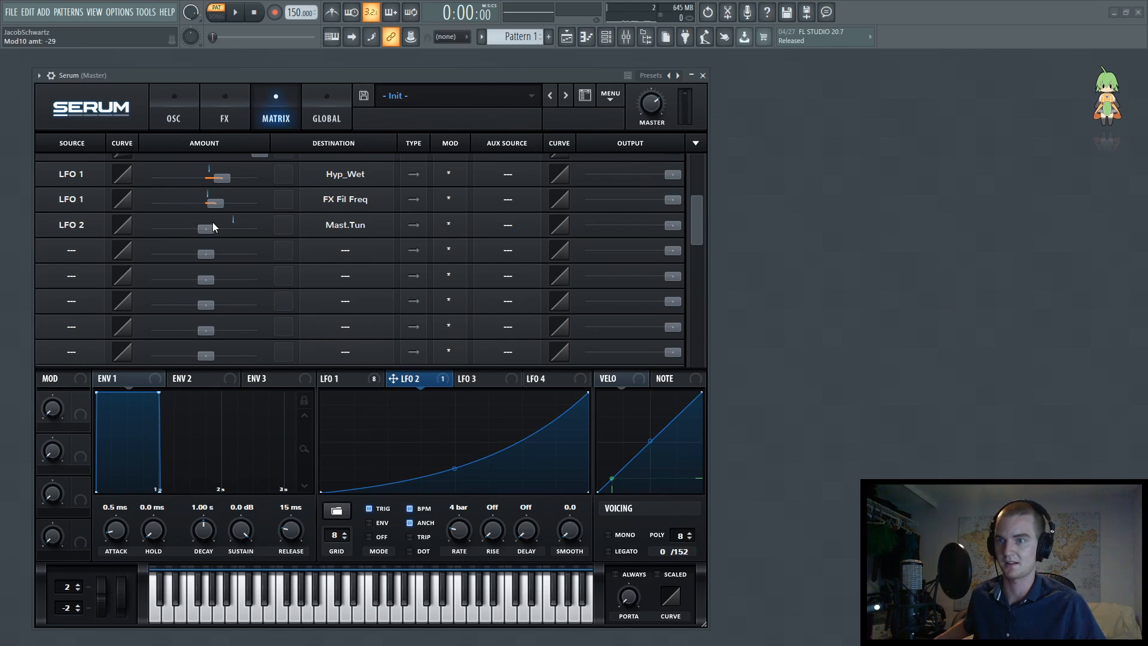
{"action": "left_click_drag", "start_coordinate": [213, 222], "coordinate": [189, 232]}
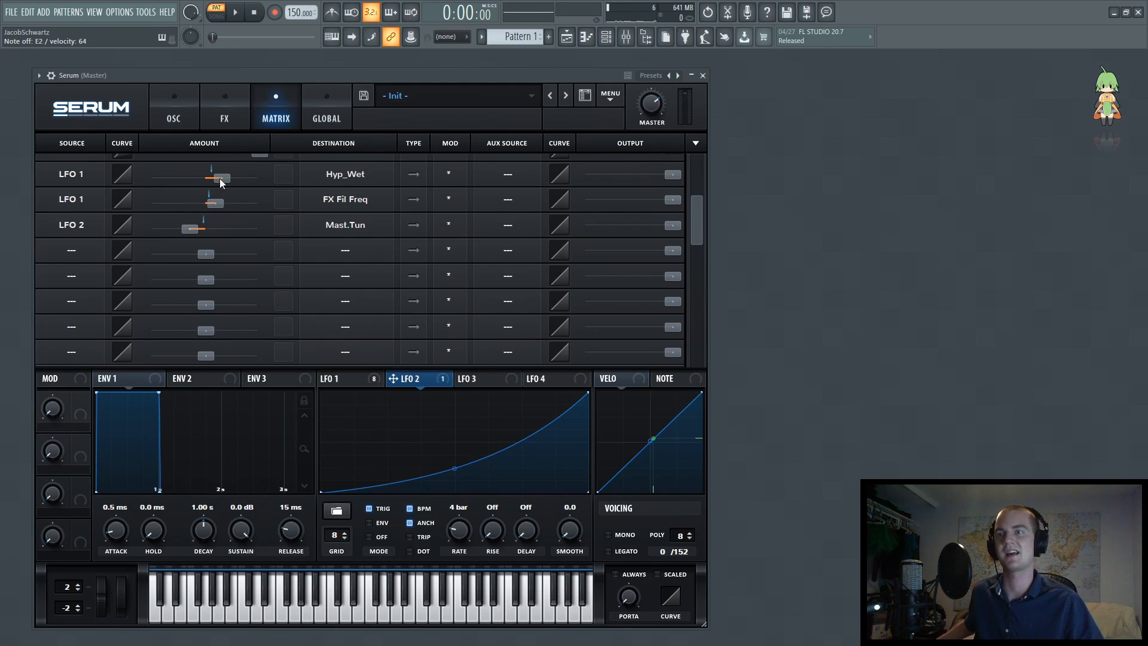
{"action": "left_click", "coordinate": [191, 120]}
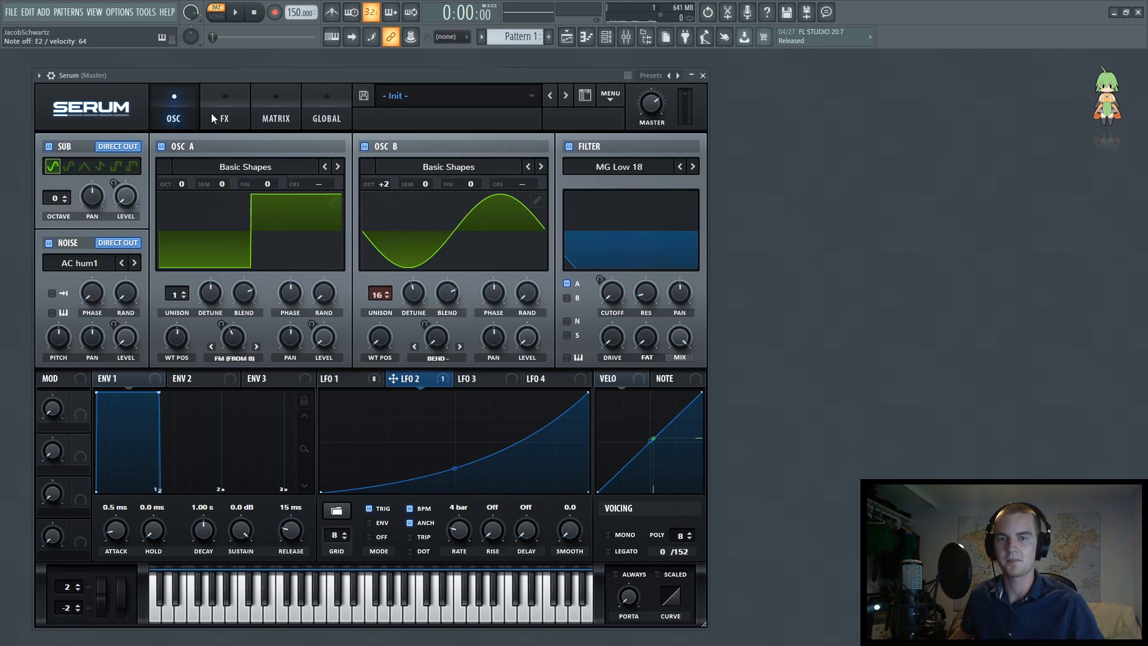
{"action": "left_click", "coordinate": [242, 103]}
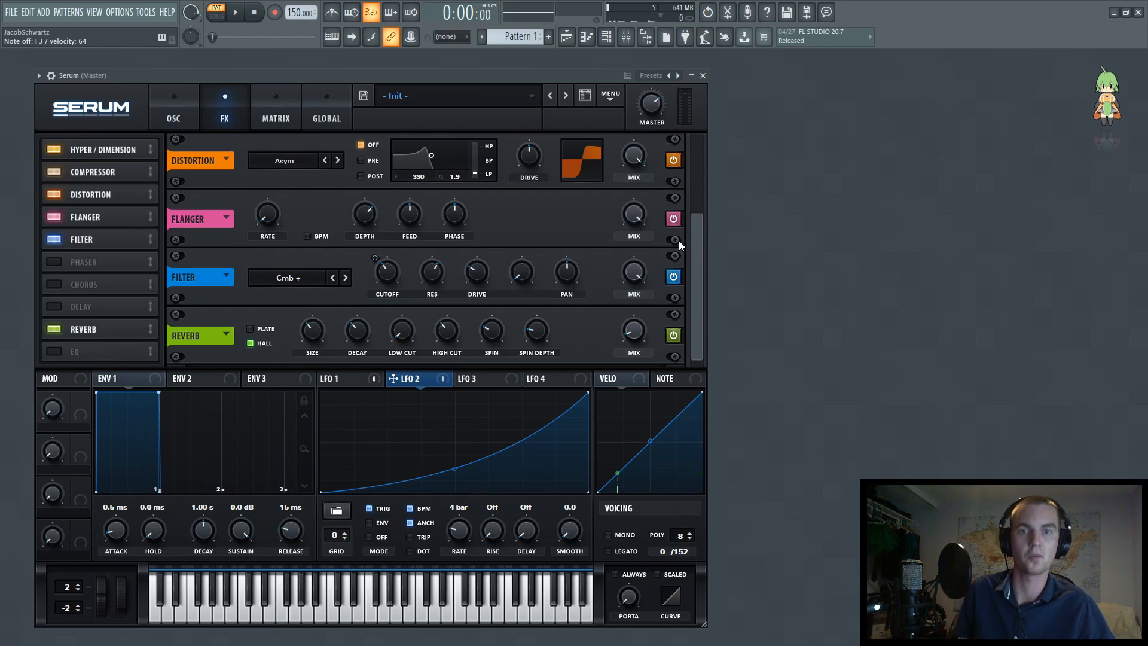
{"action": "left_click_drag", "start_coordinate": [698, 239], "coordinate": [696, 139]}
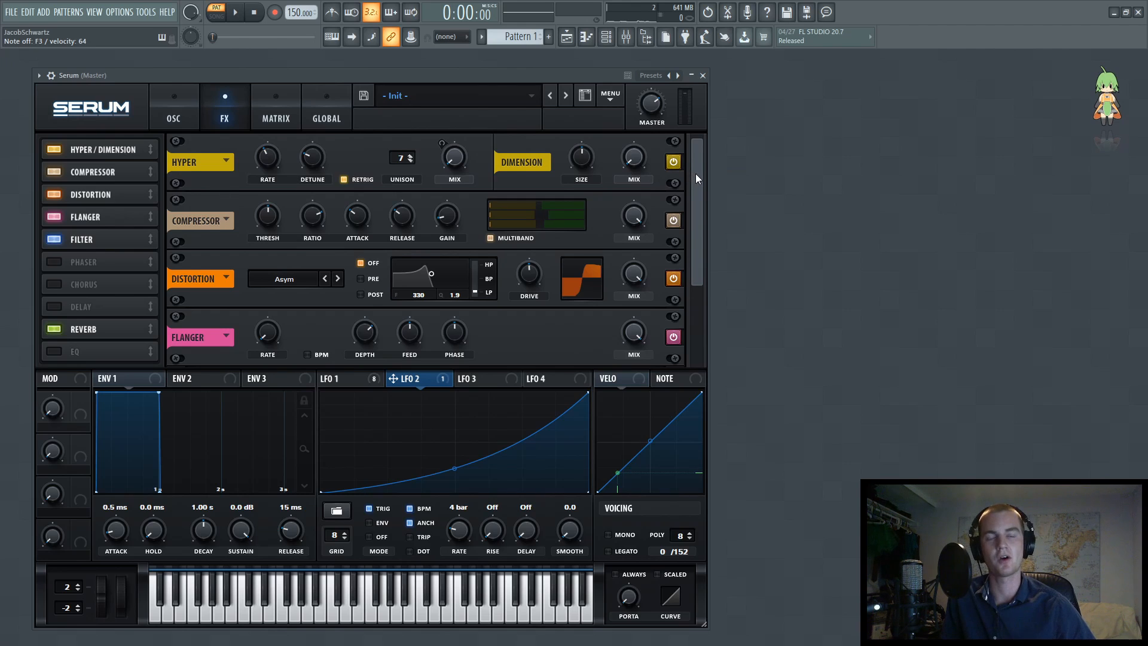
{"action": "left_click_drag", "start_coordinate": [694, 174], "coordinate": [701, 200]}
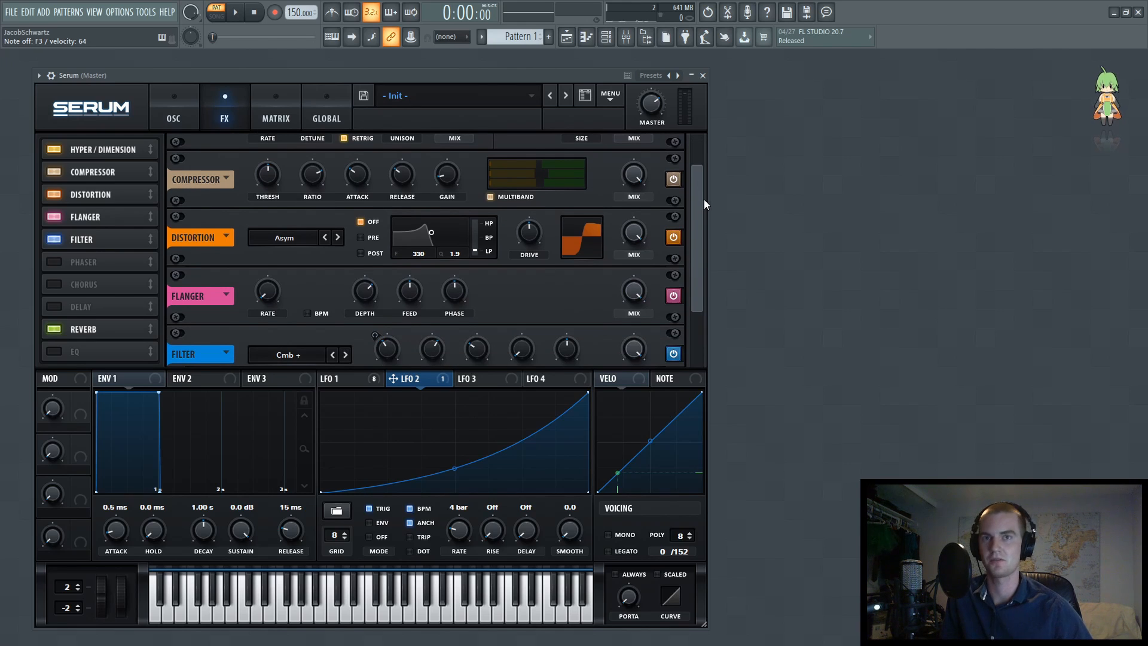